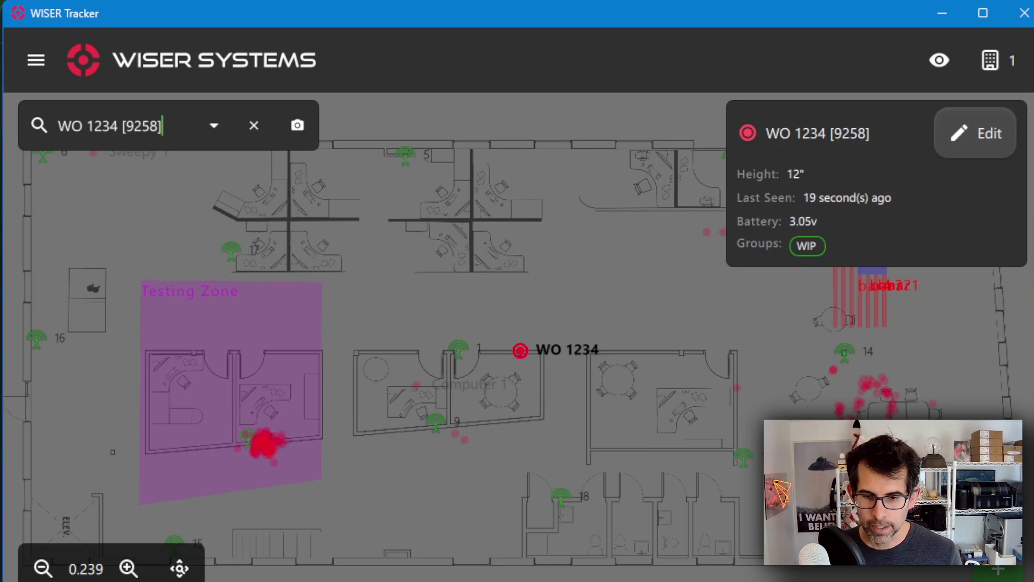
# Switch to DB Browser for SQLite and examine the records of the events table
pyautogui.hotkey('alt', 'Tab')
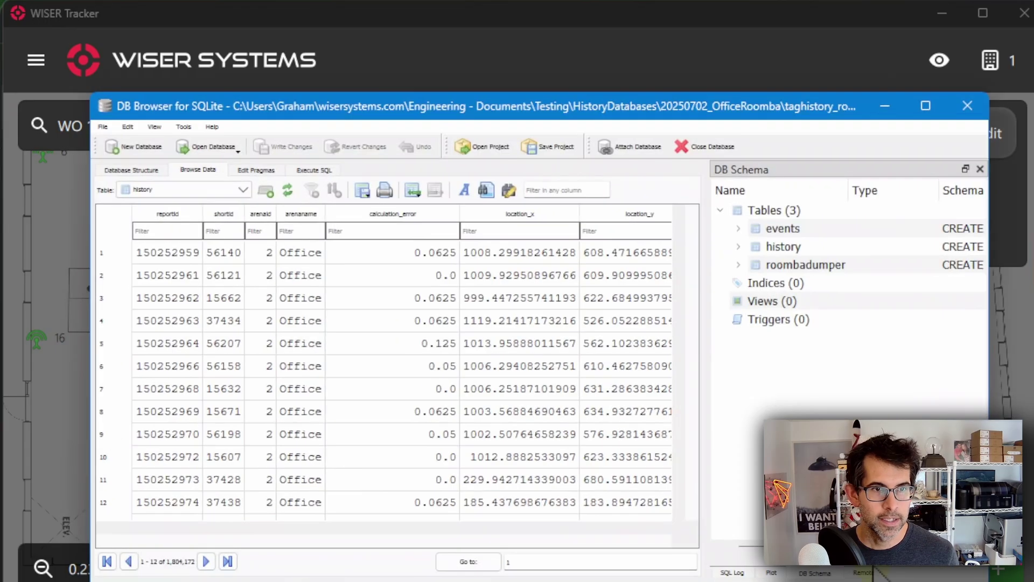
pyautogui.click(242, 191)
pyautogui.click(232, 204)
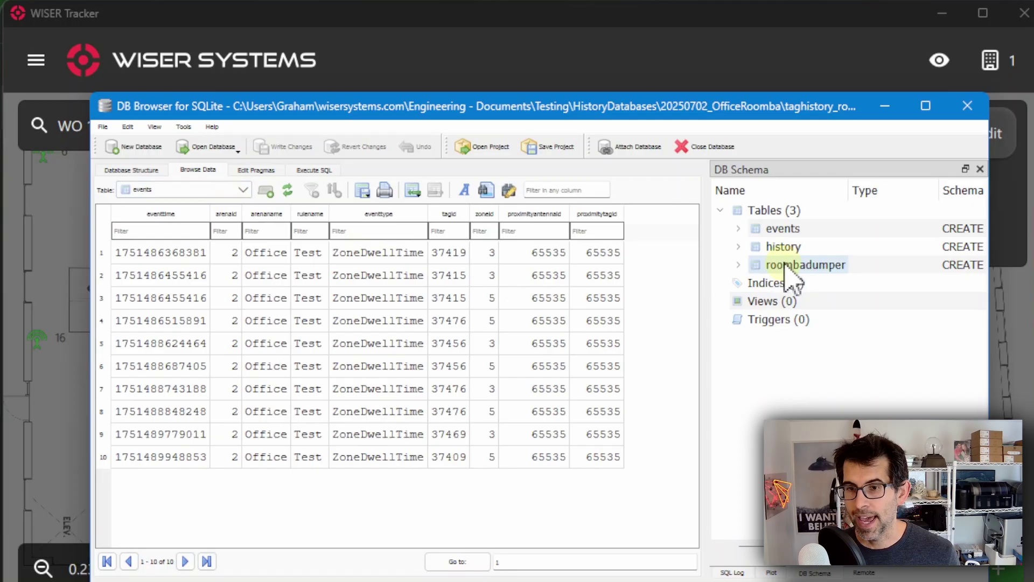
pyautogui.click(886, 106)
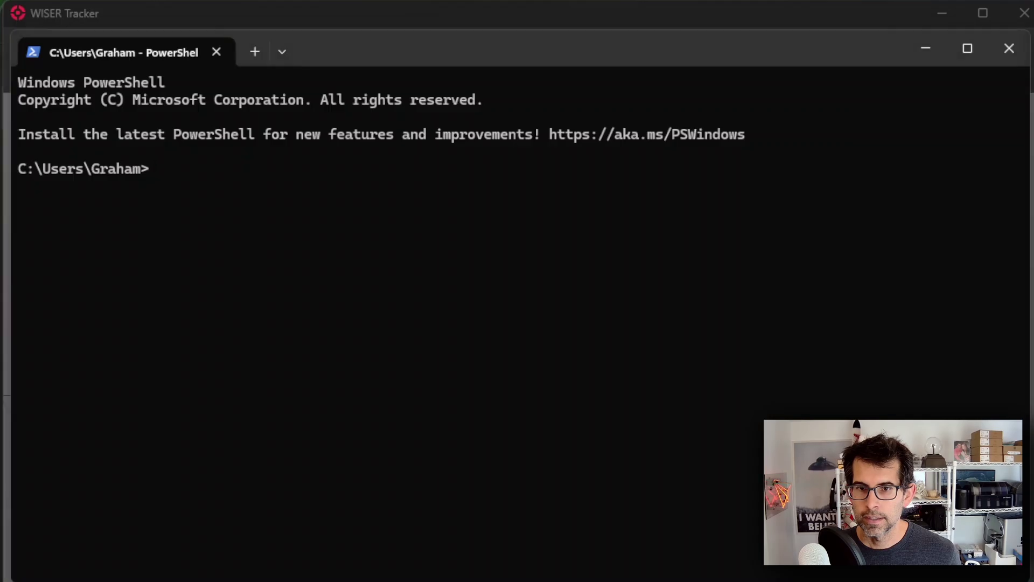
pyautogui.click(586, 296)
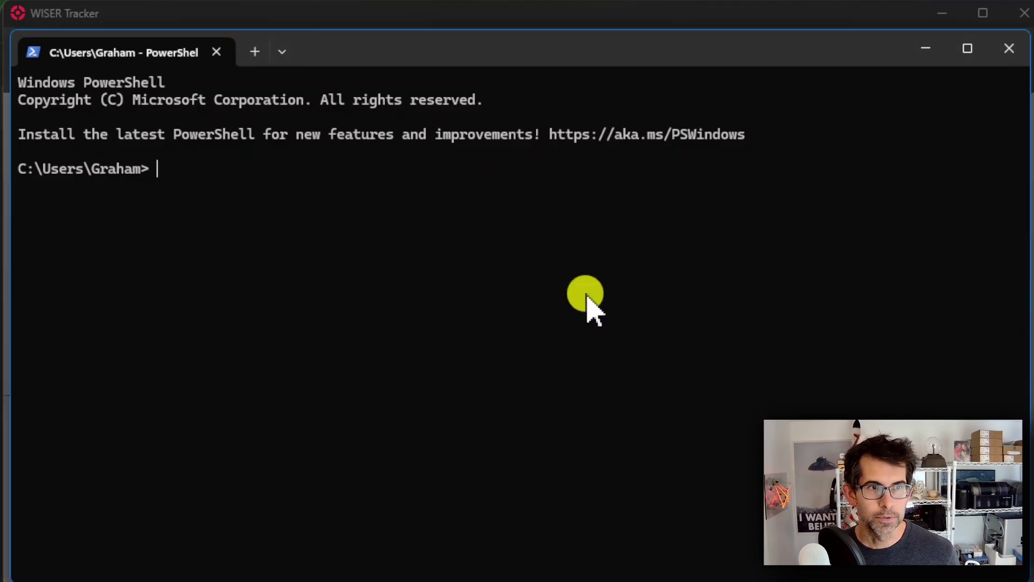
pyautogui.rightClick(554, 288)
pyautogui.click(557, 284)
pyautogui.press('Return')
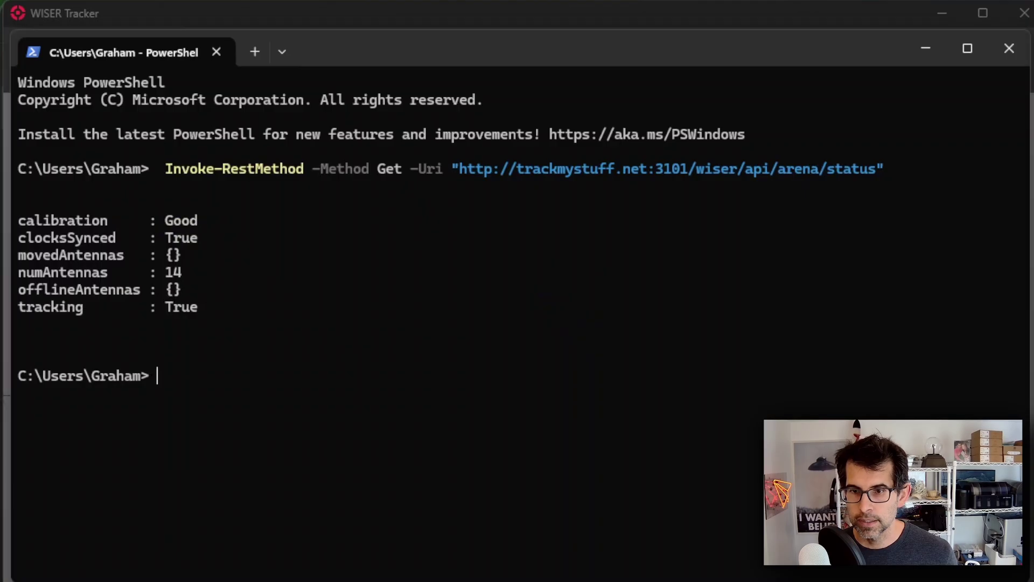
pyautogui.rightClick(602, 406)
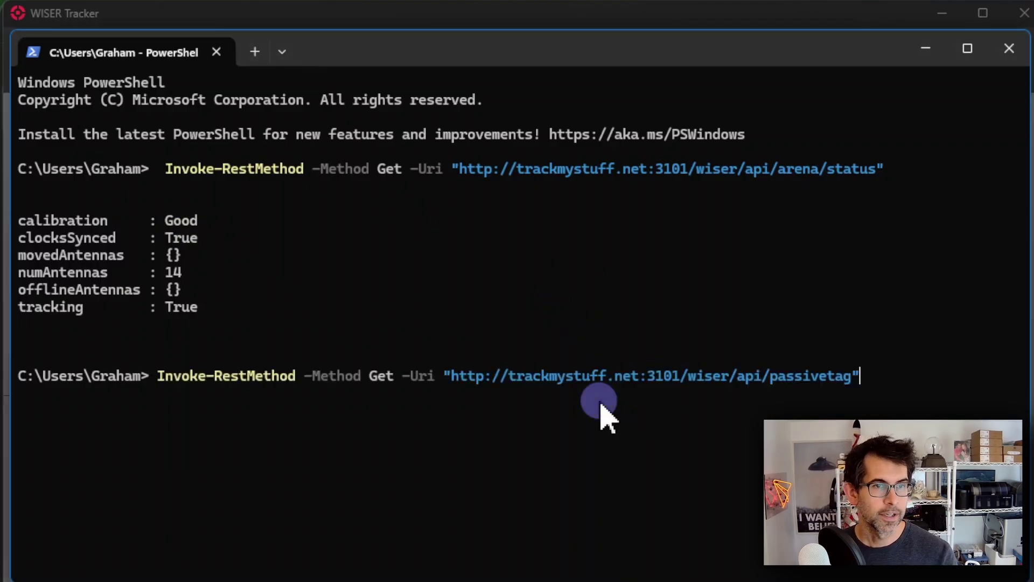
pyautogui.press('Return')
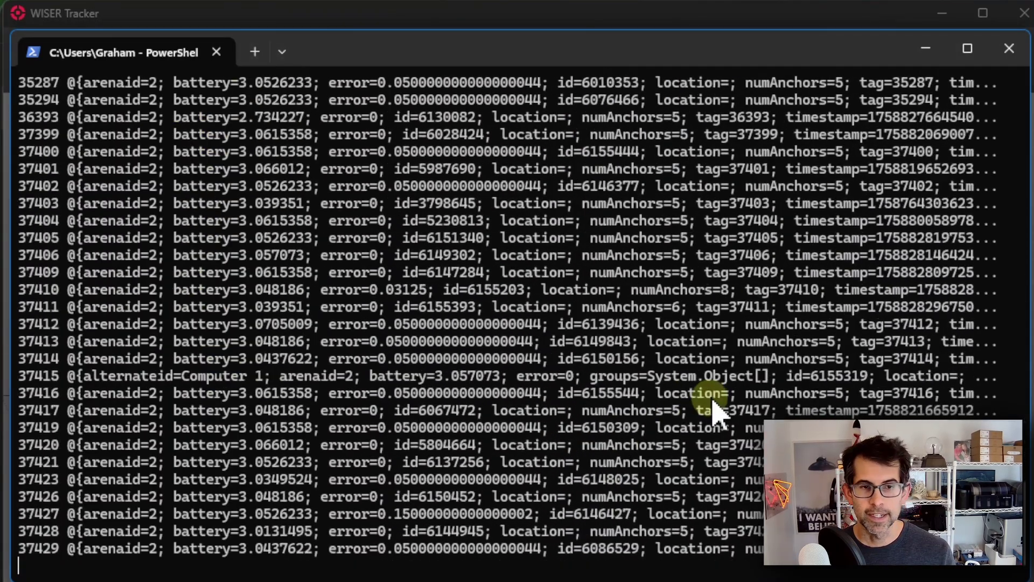
pyautogui.hotkey('ctrl', 'c')
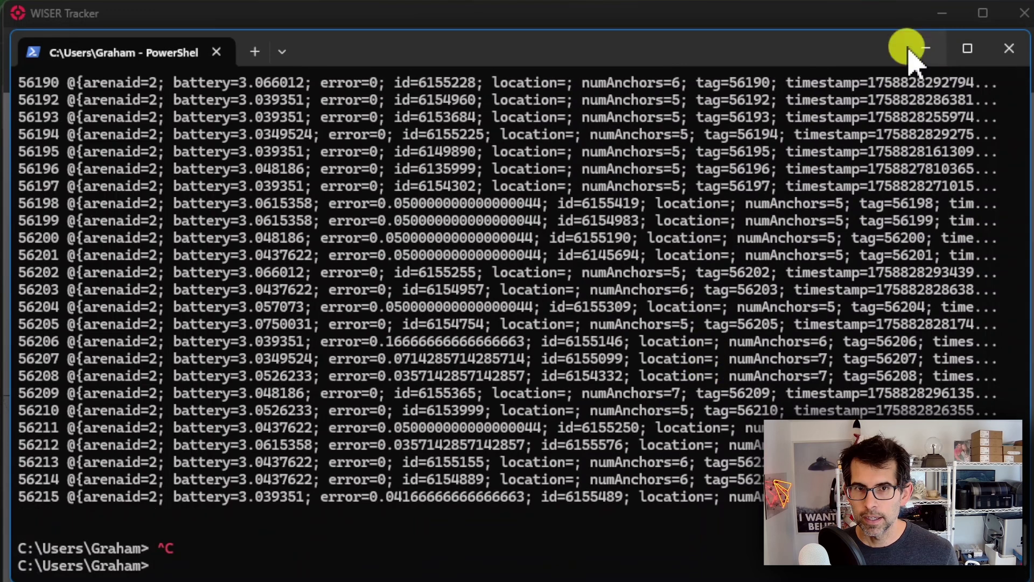
pyautogui.click(910, 48)
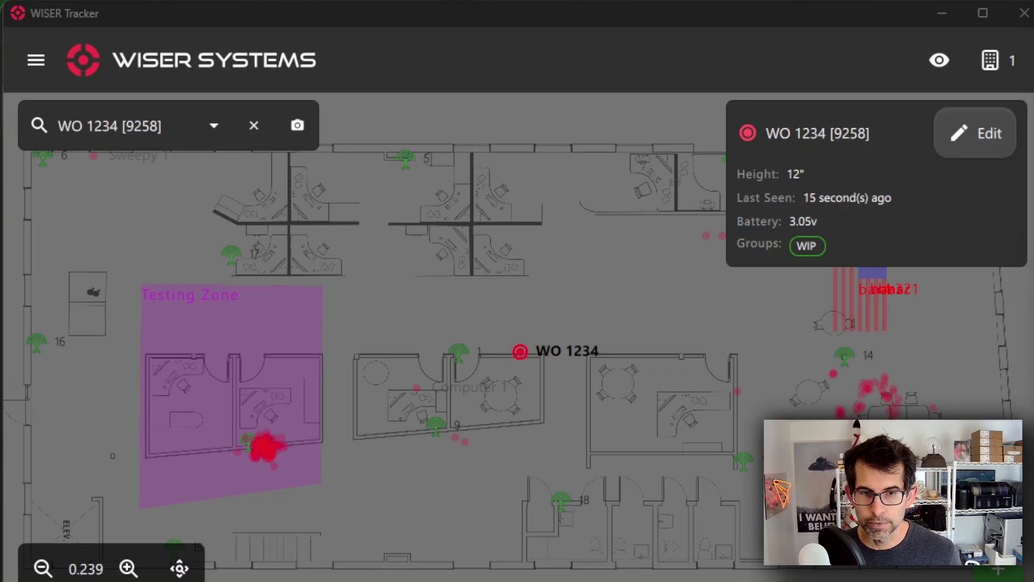
# Switch to Power Automate in the browser, open the "trackmystuff.net status" flow for editing and close the Copilot pane
pyautogui.hotkey('alt', 'Tab')
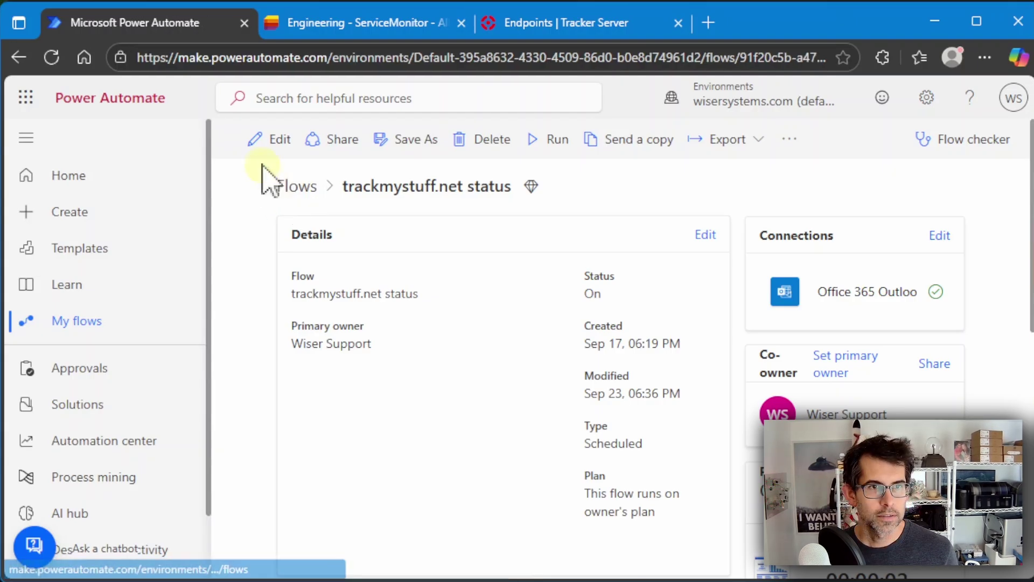
pyautogui.click(274, 141)
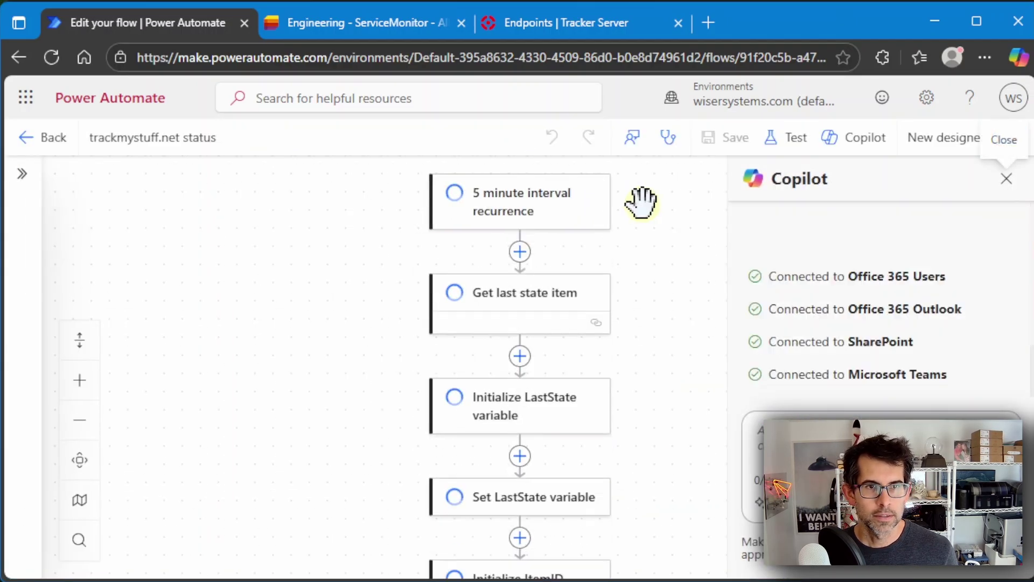
pyautogui.click(1006, 178)
# Examine the interval and frequency parameters of the flow's "5 minute interval recurrence" trigger
pyautogui.click(579, 213)
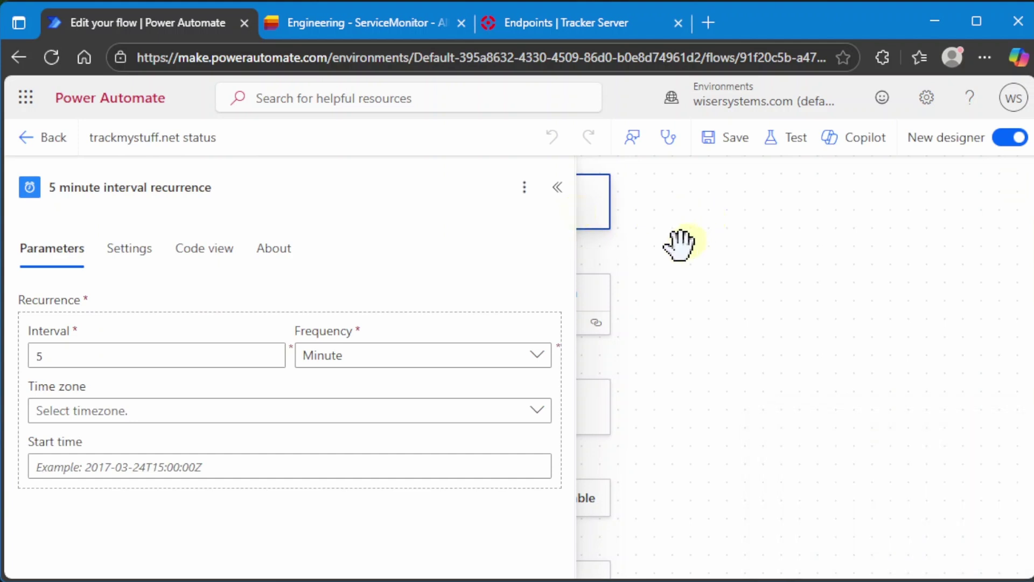
pyautogui.moveTo(676, 242); pyautogui.dragTo(910, 264)
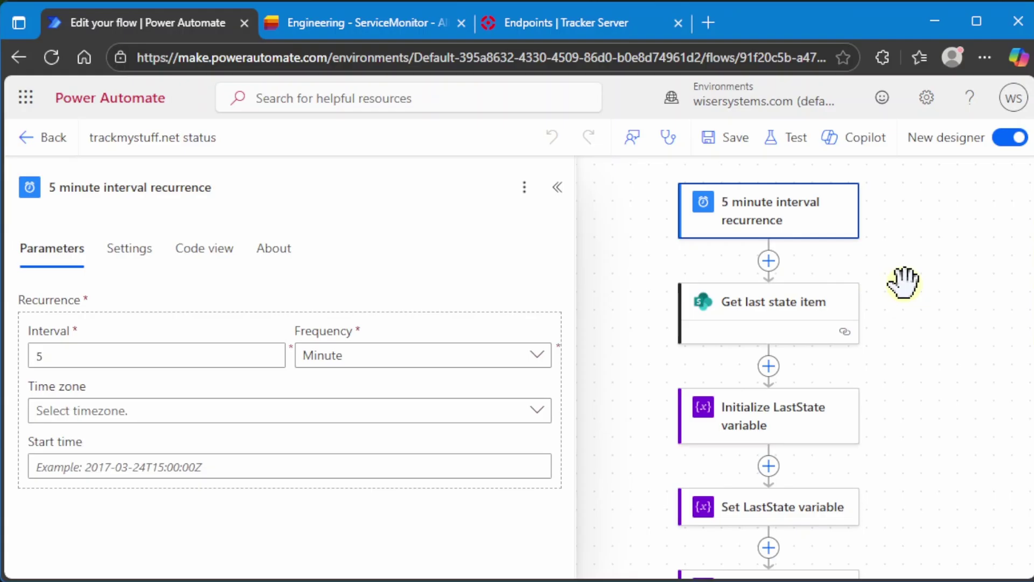
pyautogui.click(924, 323)
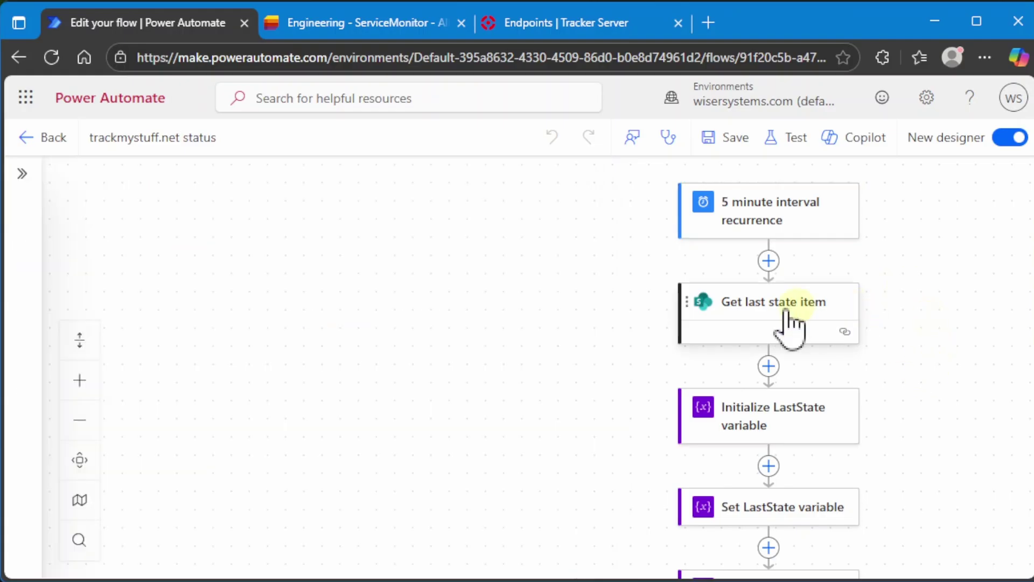
# Expand the Scope Try block and examine the request URI of its "API GET arena status" action, especially the arena/status endpoint
pyautogui.moveTo(900, 427); pyautogui.dragTo(896, 240)
pyautogui.moveTo(895, 489); pyautogui.dragTo(896, 319)
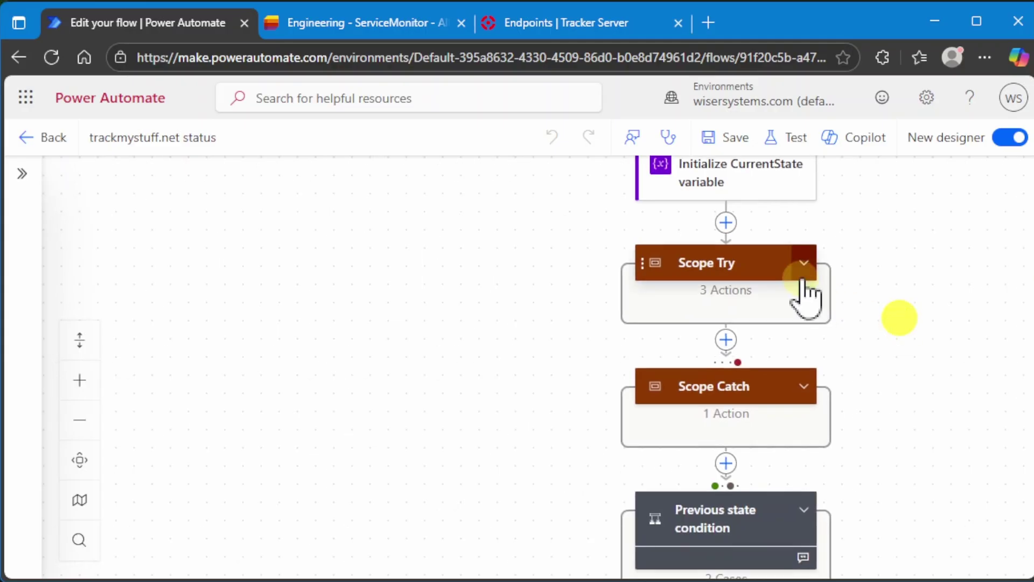
pyautogui.click(803, 263)
pyautogui.moveTo(907, 369); pyautogui.dragTo(916, 291)
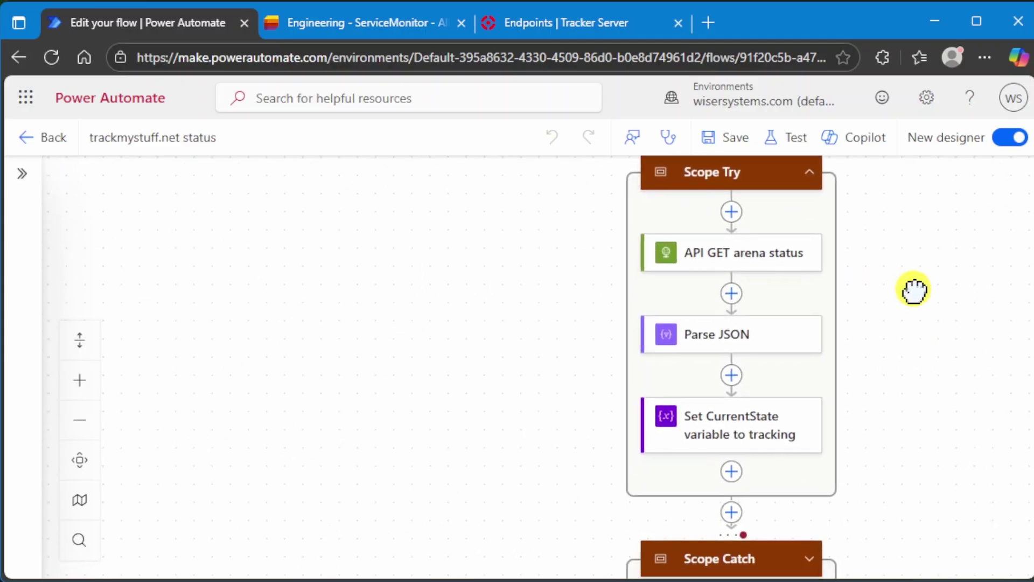
pyautogui.click(791, 281)
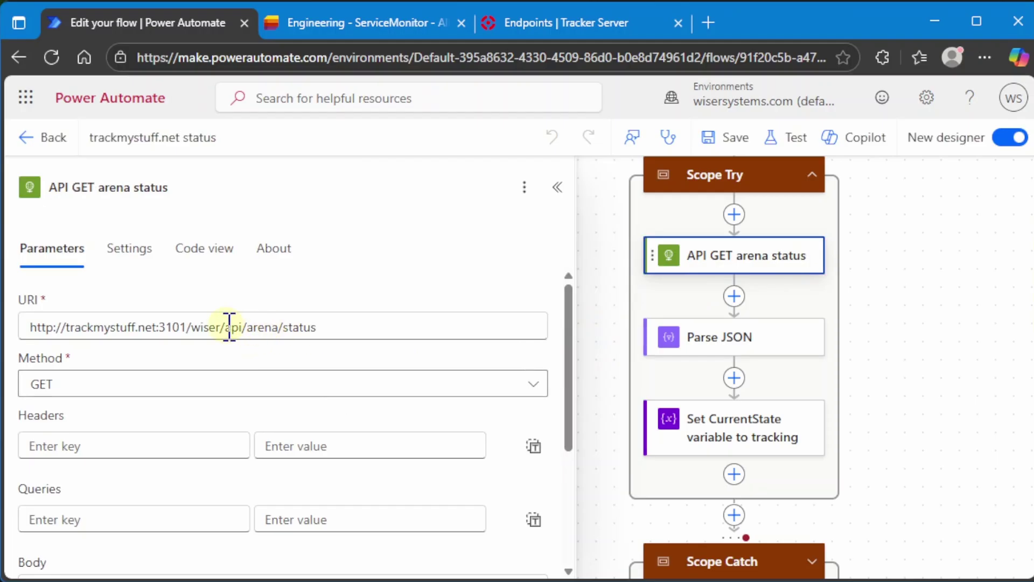
pyautogui.moveTo(248, 327); pyautogui.dragTo(313, 328)
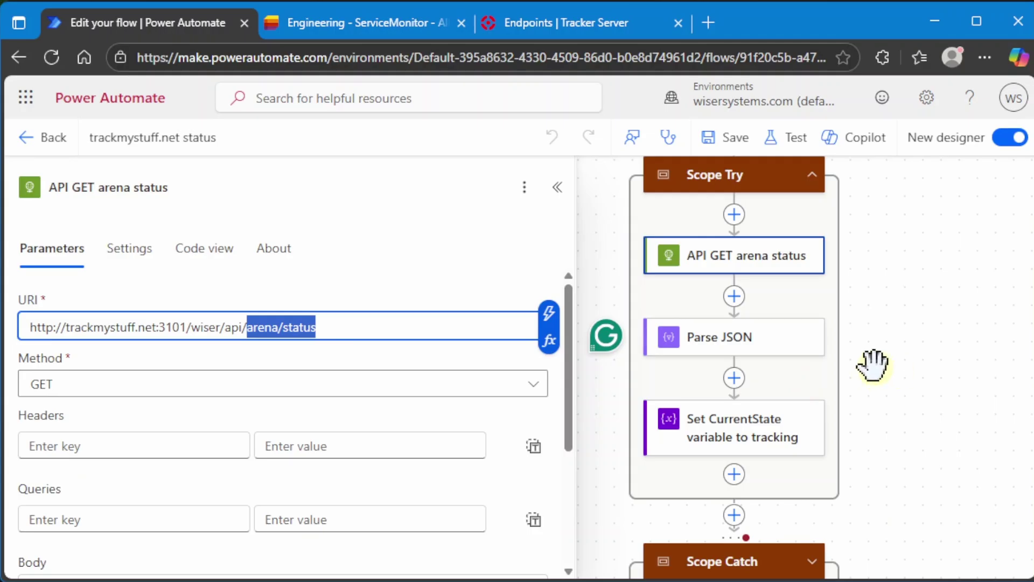
# Examine the content and schema properties of the Parse JSON action, including calibration and movedAntennas
pyautogui.click(784, 361)
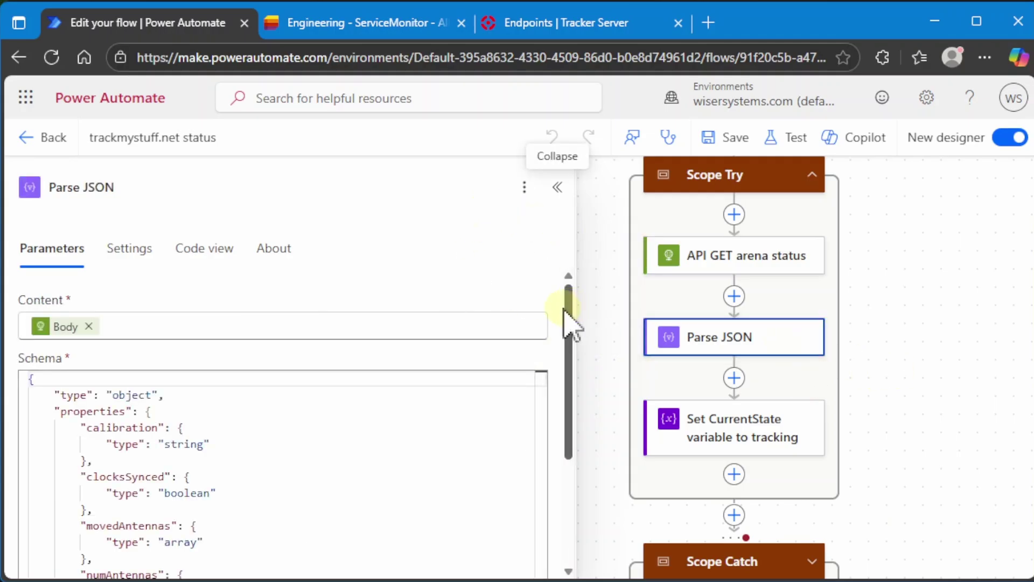
pyautogui.moveTo(570, 321); pyautogui.dragTo(556, 419)
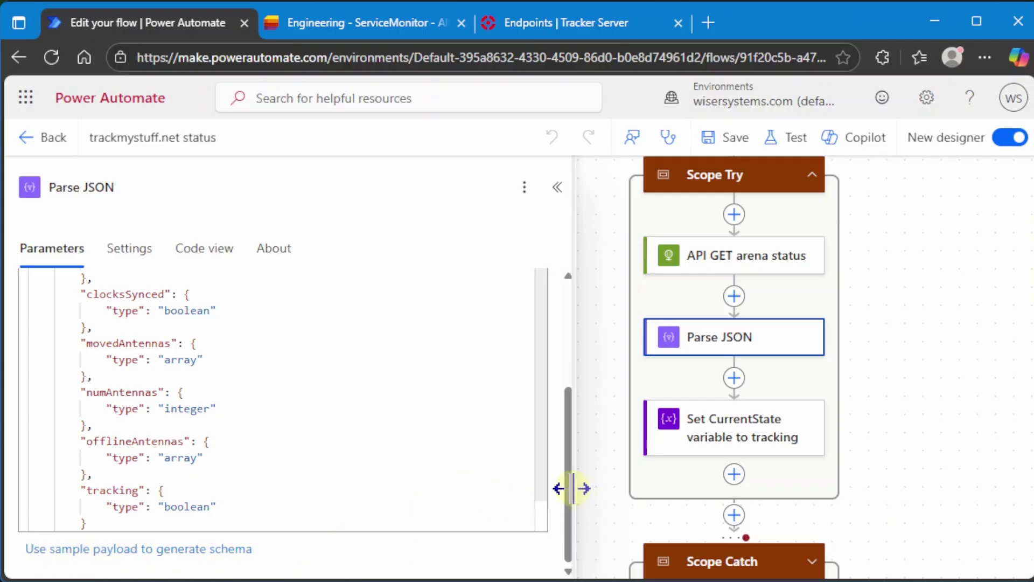
pyautogui.scroll(2, 555, 447)
pyautogui.scroll(5, 552, 431)
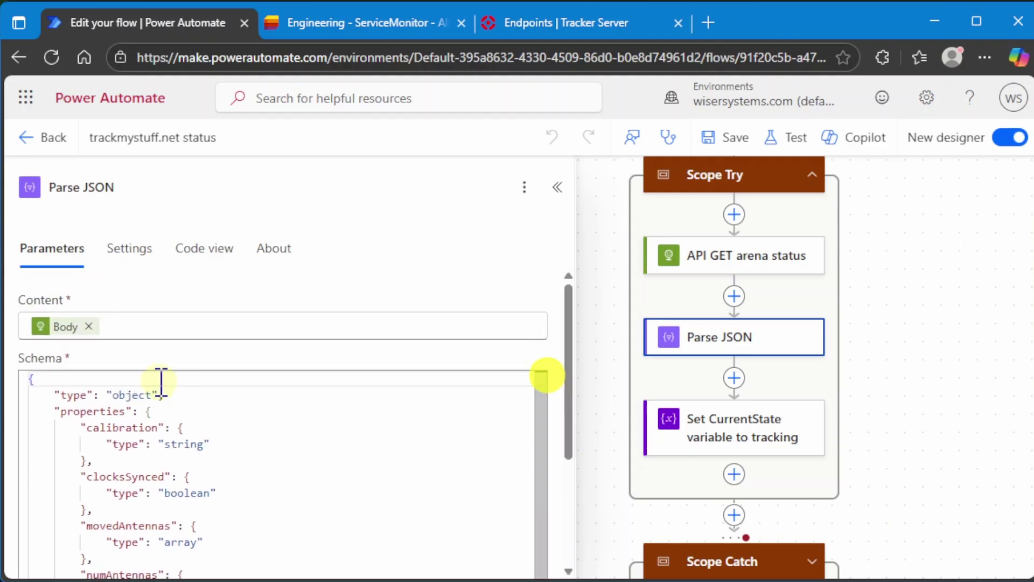
pyautogui.doubleClick(116, 429)
pyautogui.click(121, 525)
pyautogui.doubleClick(121, 525)
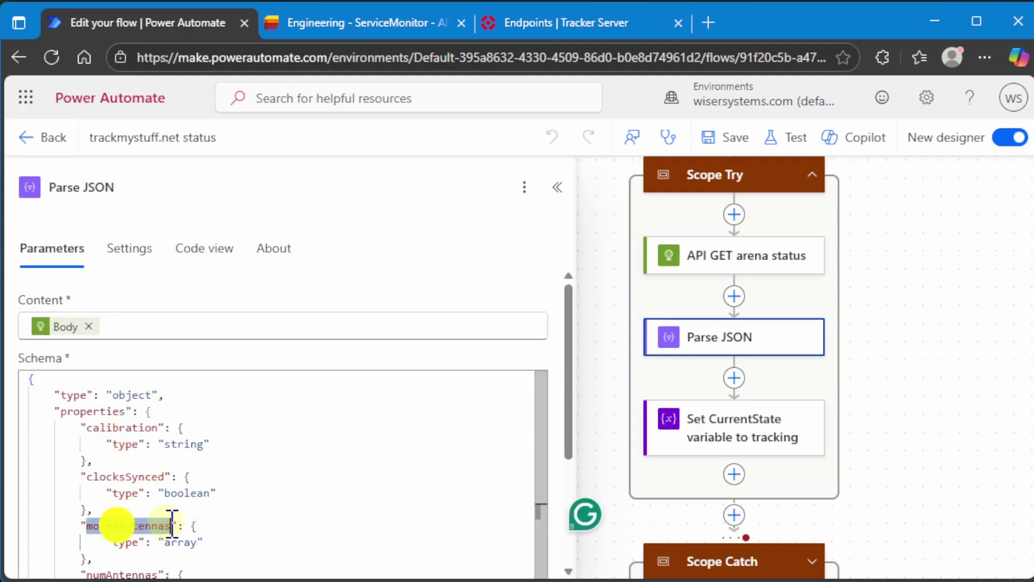
pyautogui.scroll(-1, 250, 496)
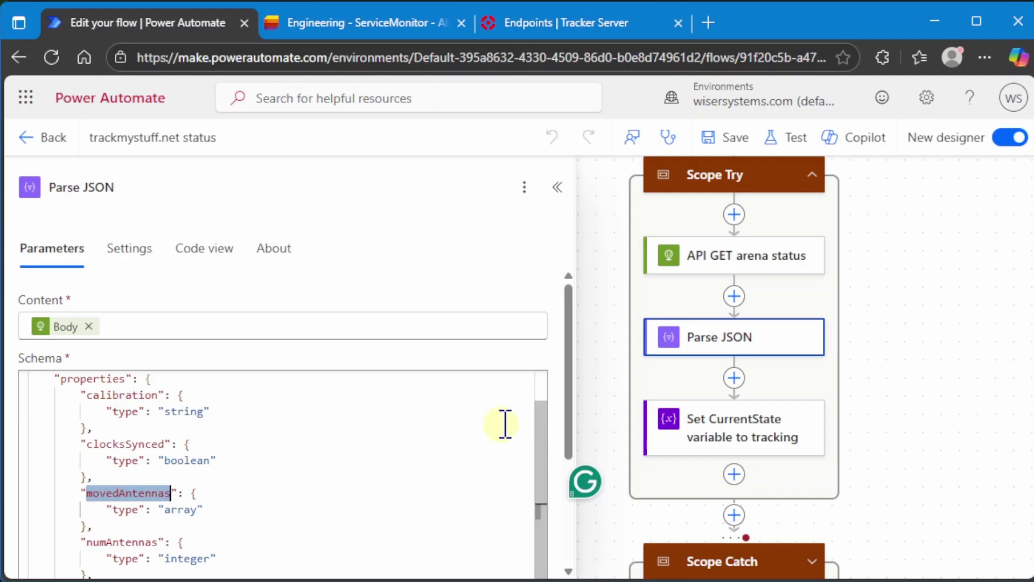
pyautogui.click(589, 269)
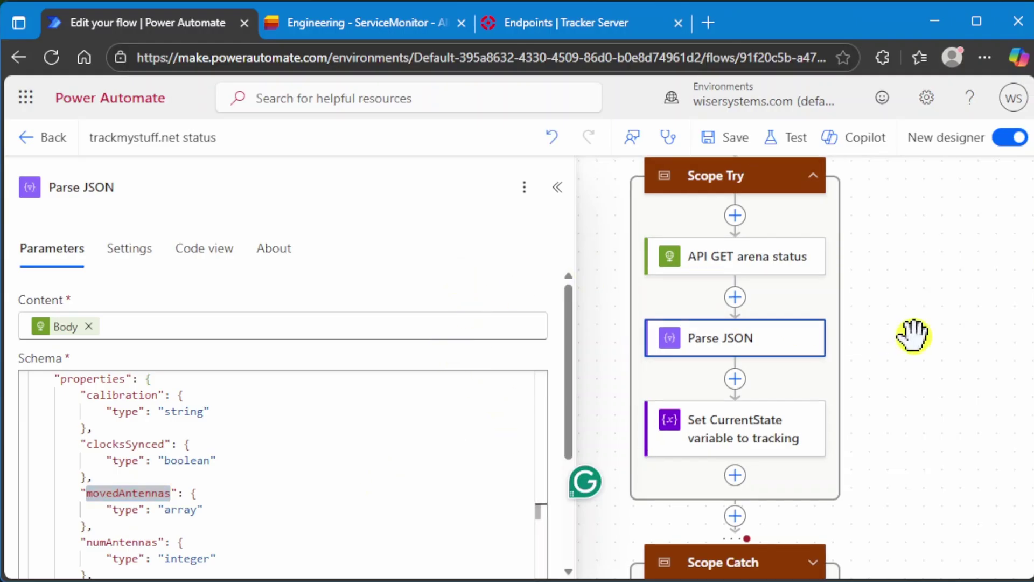
# Examine the value expression of the "Set CurrentState variable to tracking" action without changing it
pyautogui.click(801, 443)
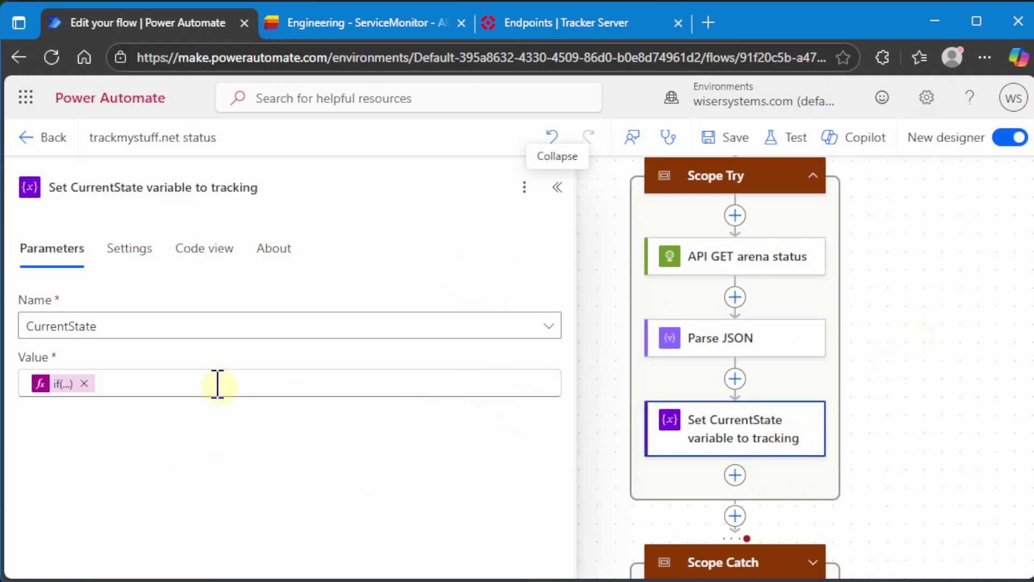
pyautogui.click(65, 384)
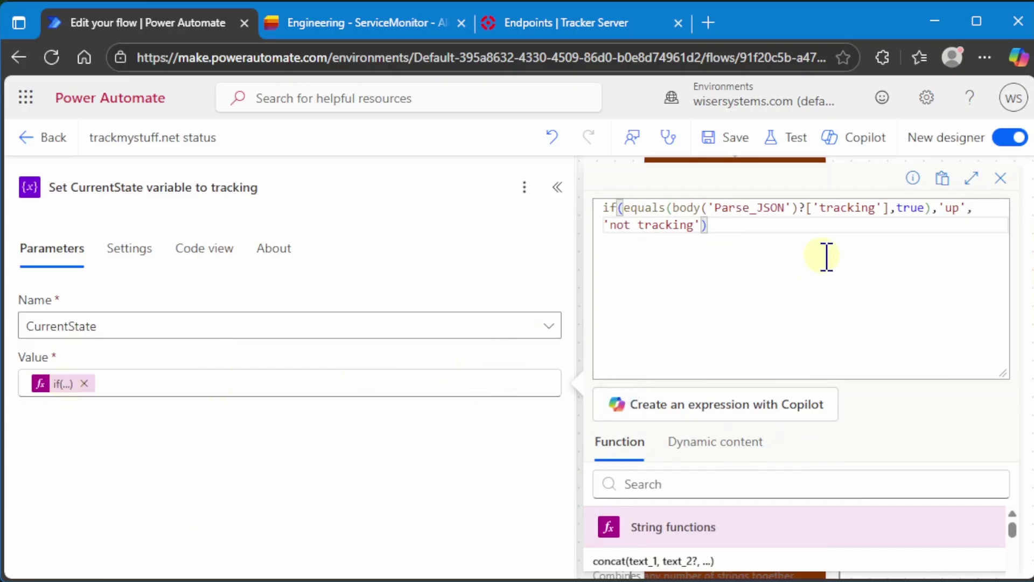
pyautogui.click(822, 209)
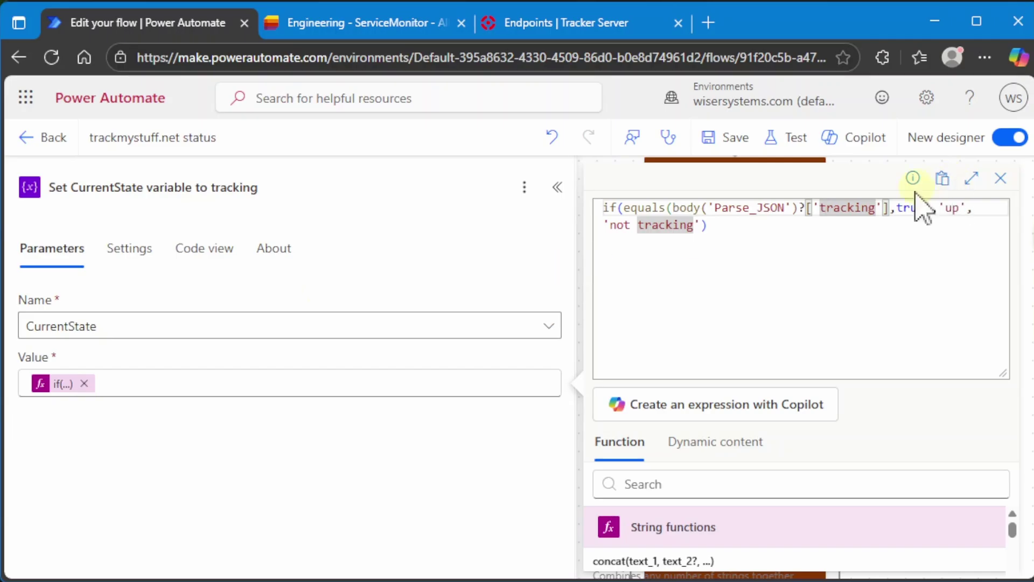
pyautogui.click(1002, 183)
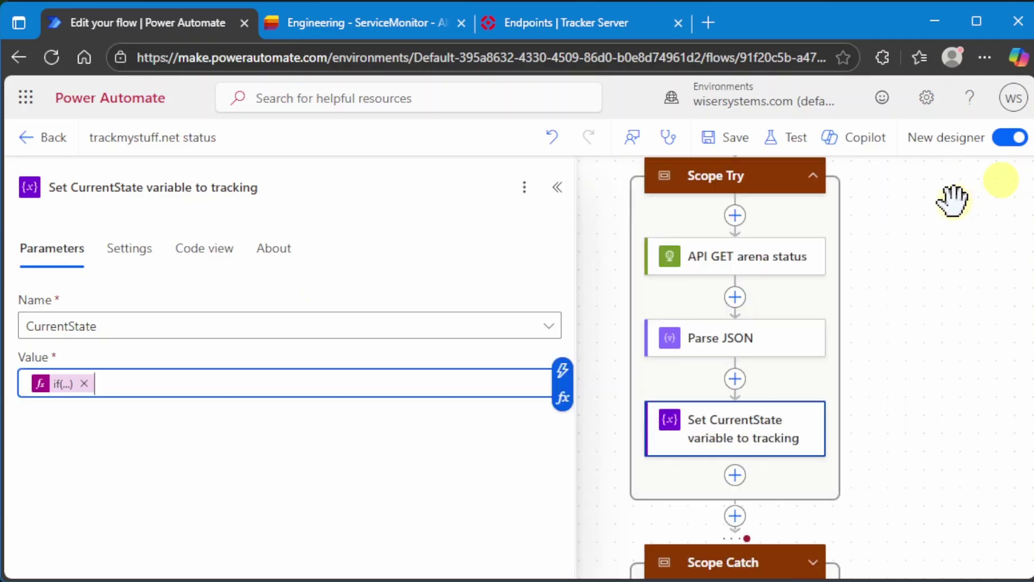
# Examine the name, type and initial value of the "Initialize CurrentState variable" action above Scope Try
pyautogui.scroll(10, 946, 427)
pyautogui.scroll(1, 914, 393)
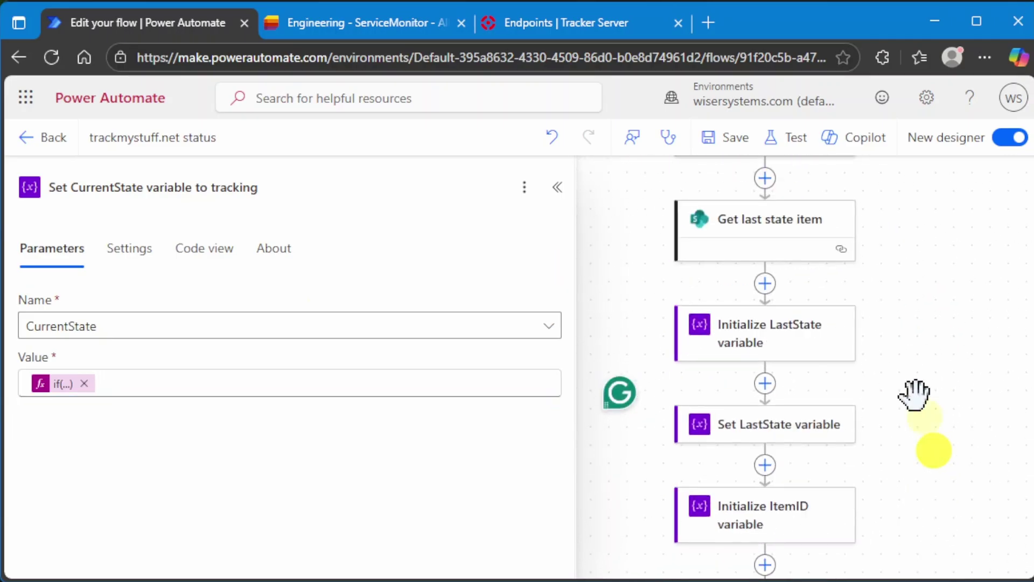
pyautogui.scroll(-1, 916, 412)
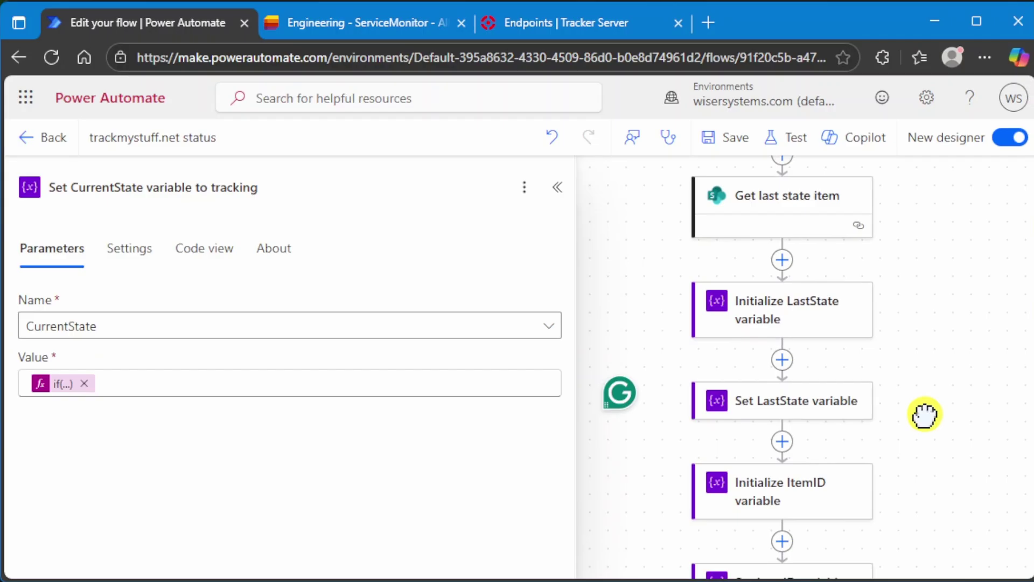
pyautogui.moveTo(925, 414); pyautogui.dragTo(891, 355)
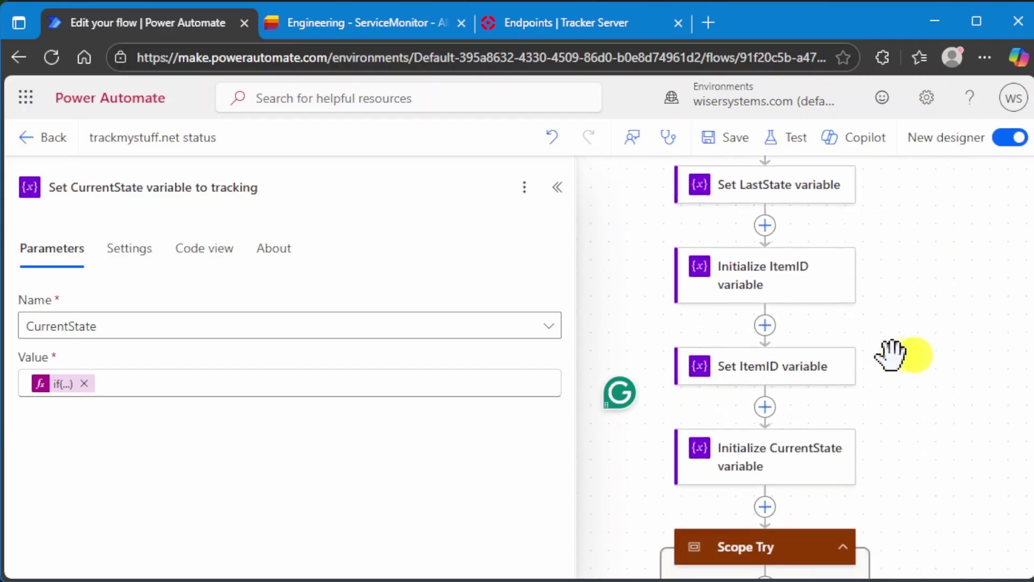
pyautogui.click(778, 476)
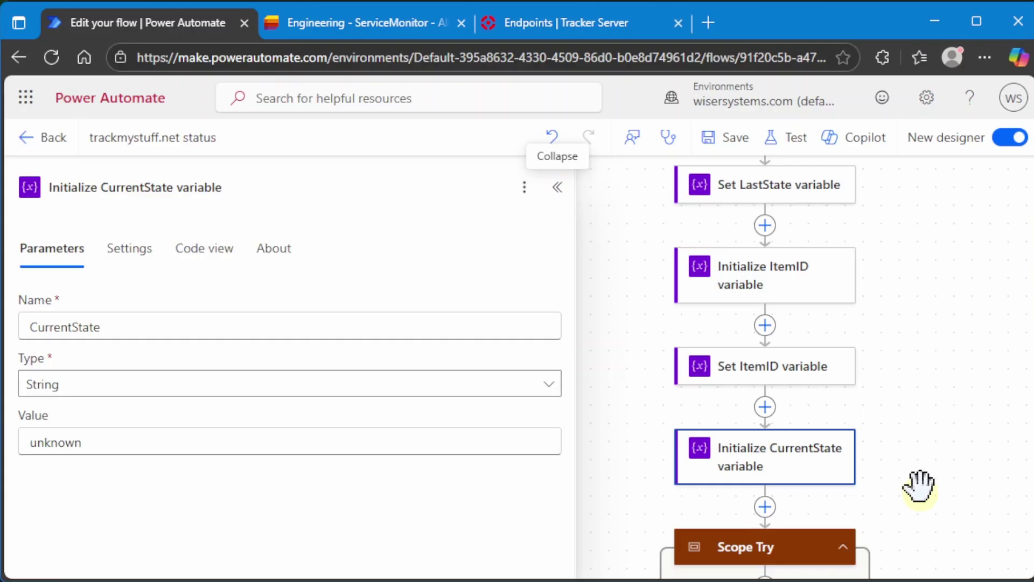
# Return to Scope Try and review the parameters of the "API GET arena status" action
pyautogui.moveTo(917, 479); pyautogui.dragTo(940, 215)
pyautogui.scroll(-1, 932, 265)
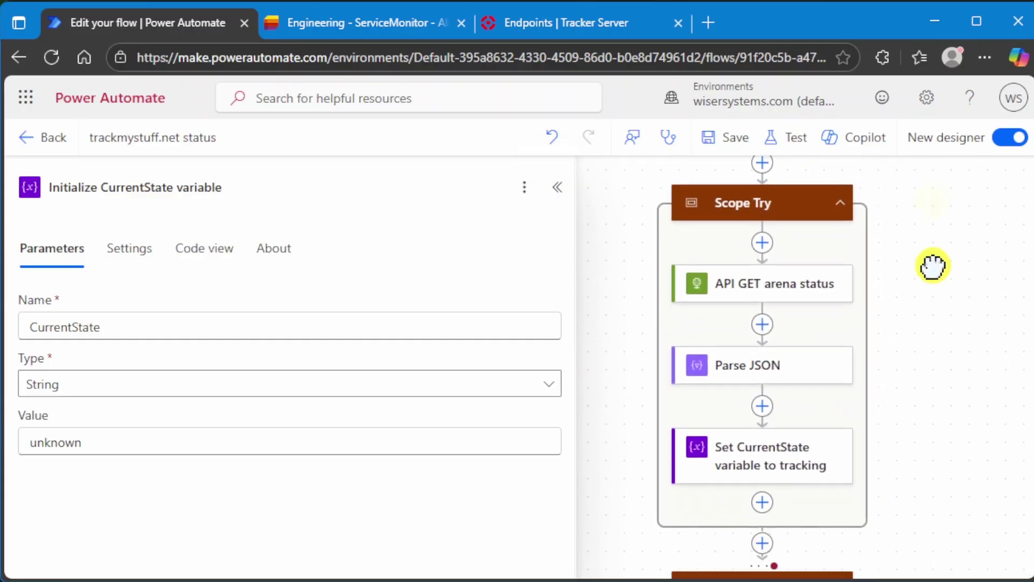
pyautogui.click(801, 295)
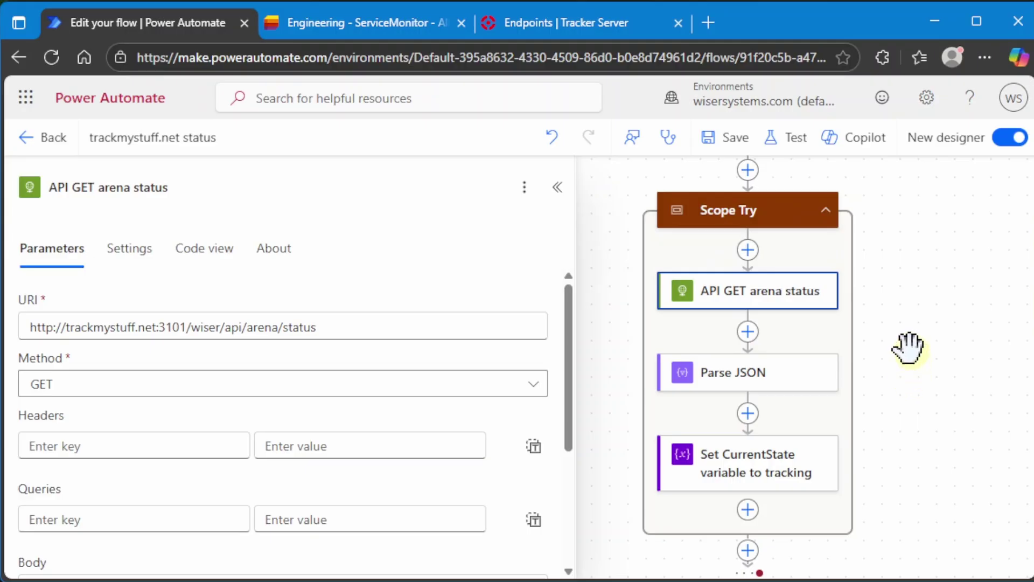
# Expand Scope Catch and review its run-after conditions for Scope Try and the value of its "Set CurrentState variable to offline" action
pyautogui.moveTo(916, 444); pyautogui.dragTo(927, 290)
pyautogui.click(835, 433)
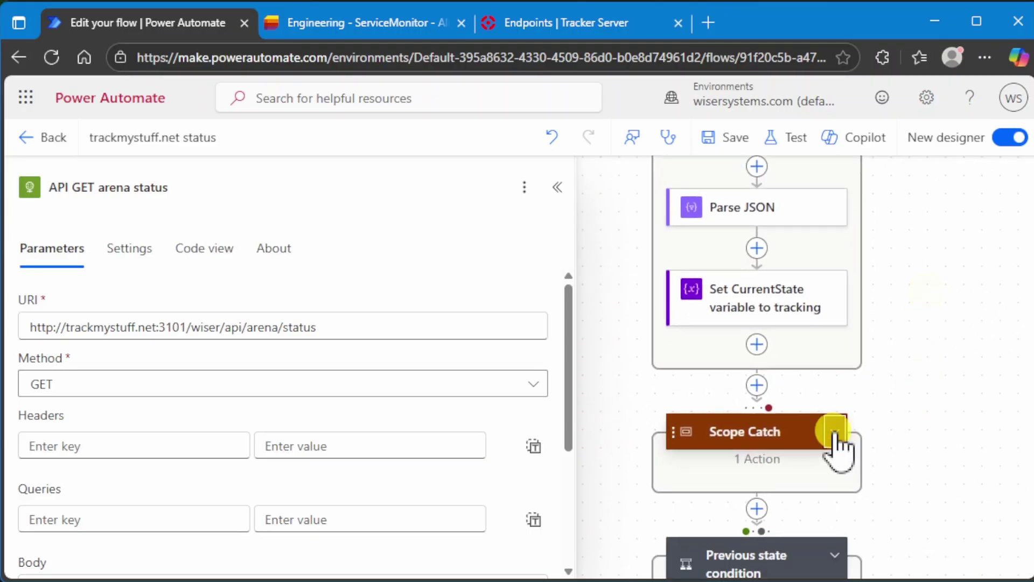
pyautogui.scroll(-2, 944, 431)
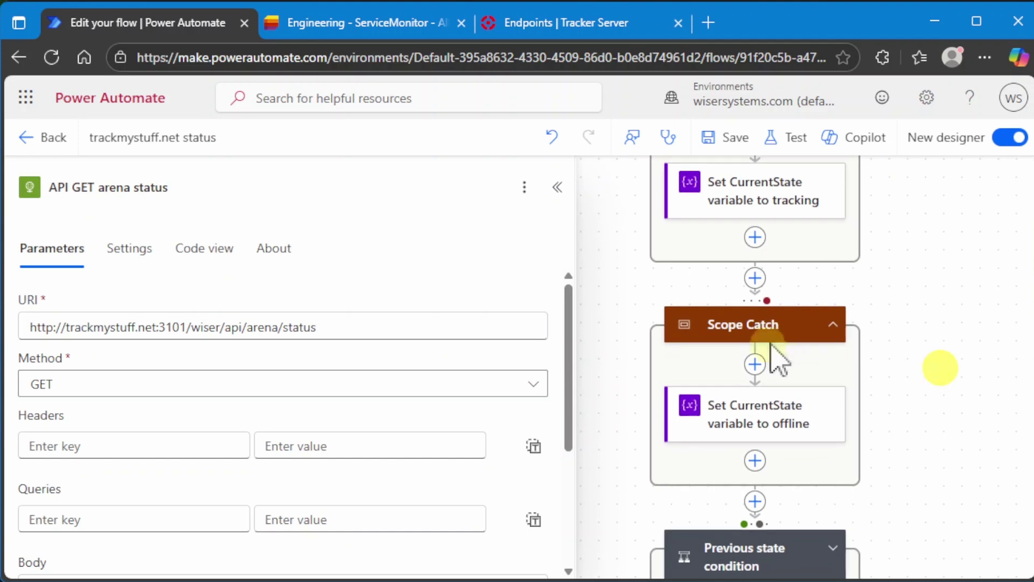
pyautogui.click(801, 331)
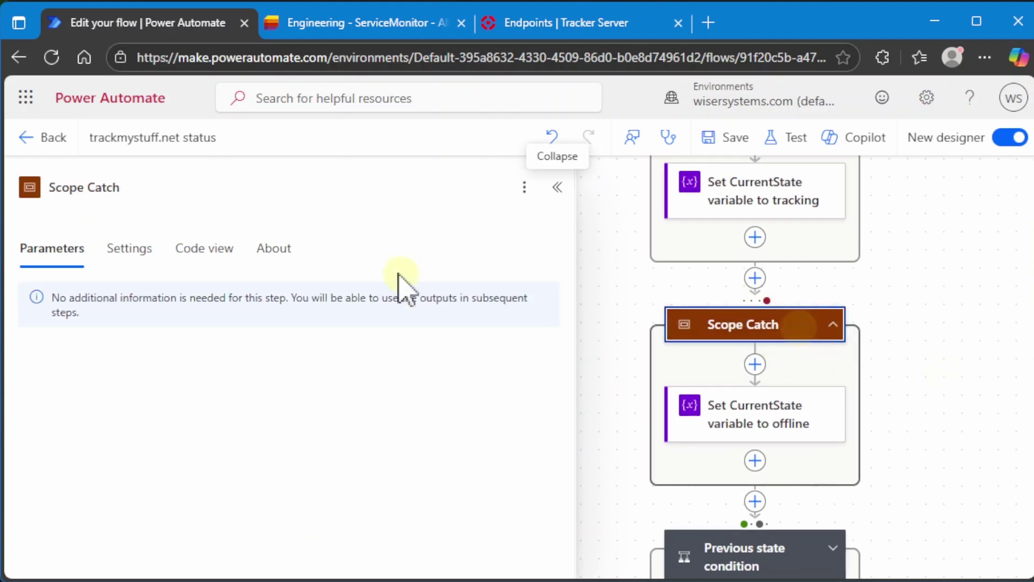
pyautogui.click(136, 250)
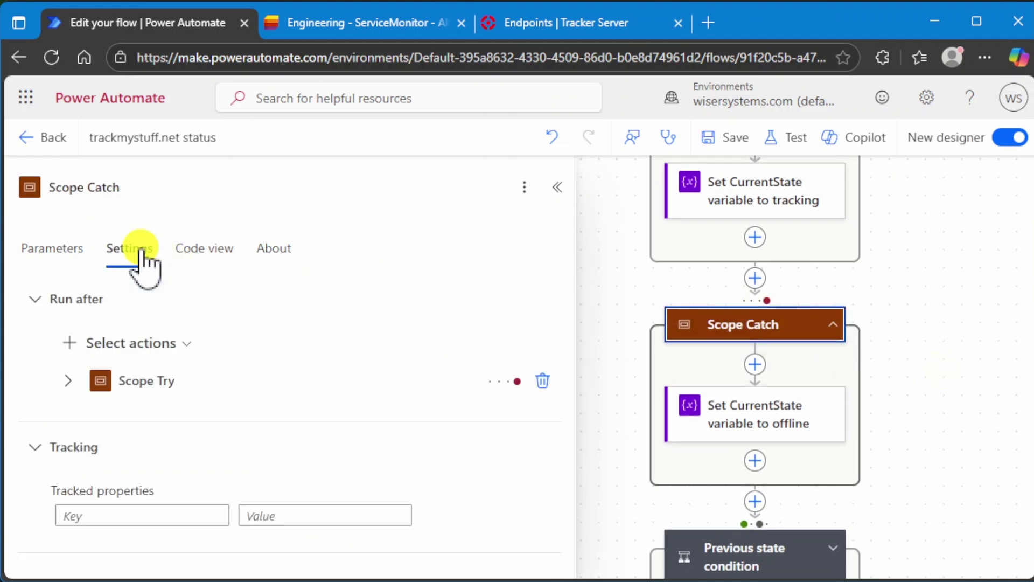
pyautogui.click(68, 380)
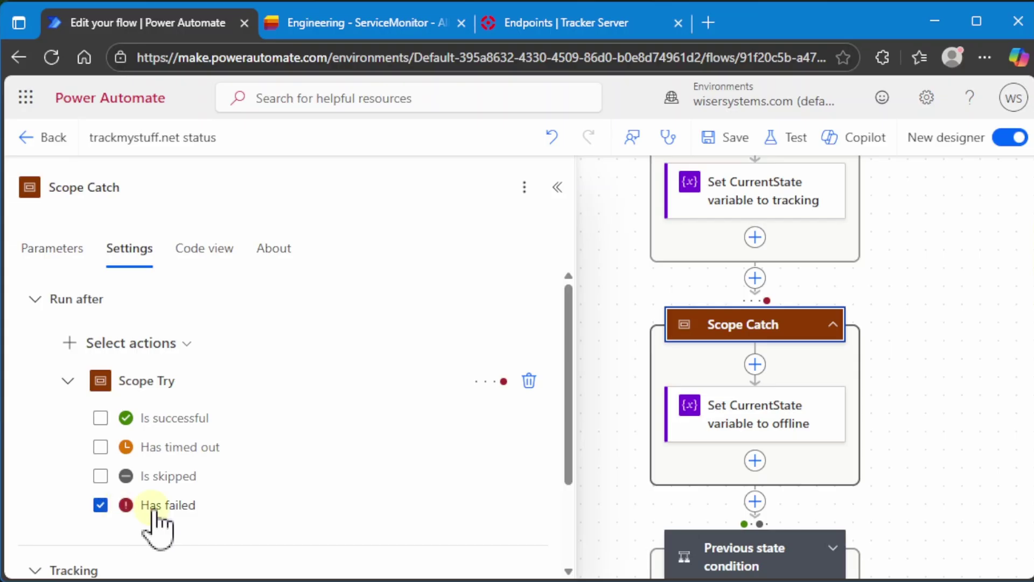
pyautogui.click(776, 428)
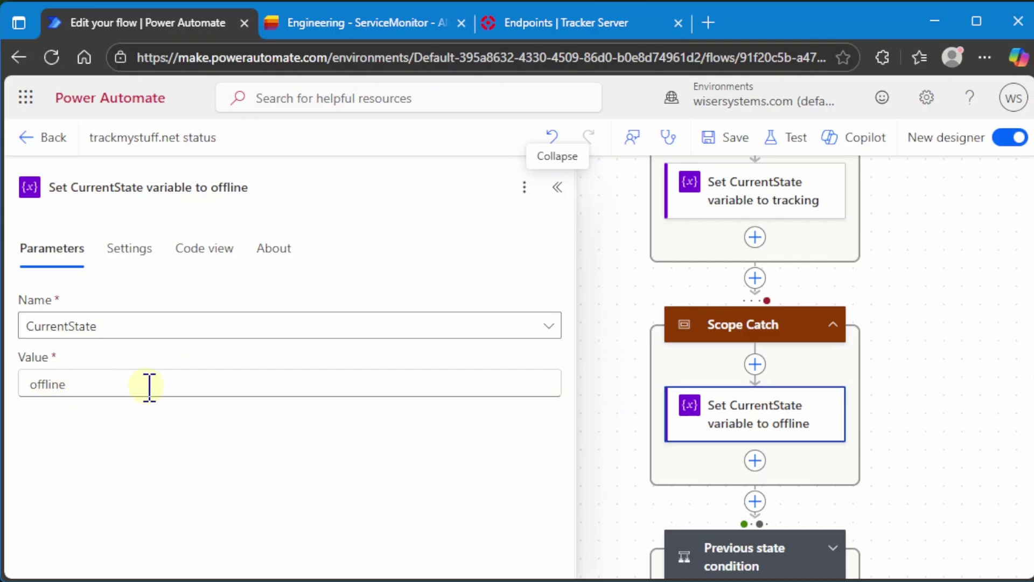
pyautogui.click(940, 399)
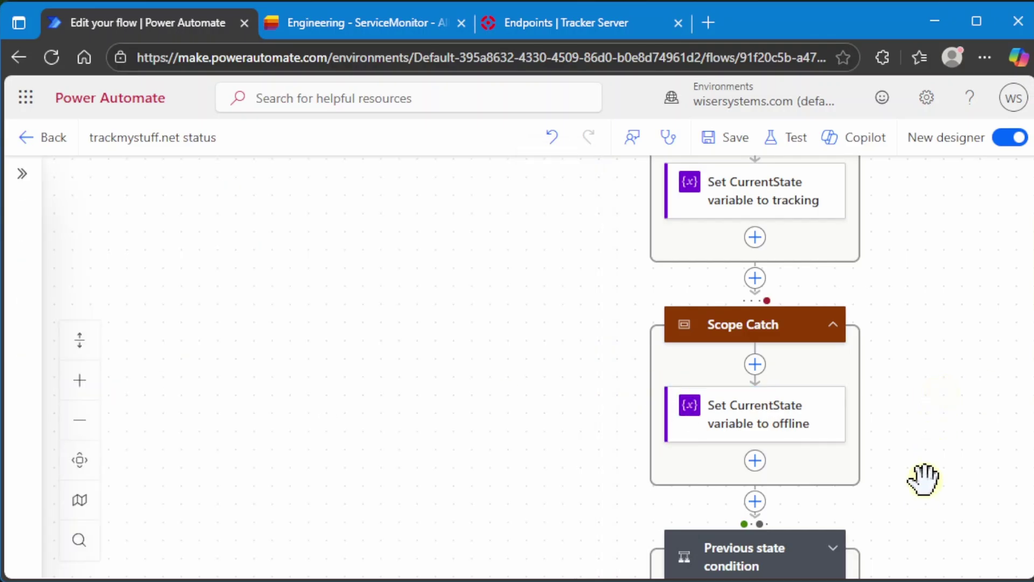
# Expand the Previous state condition and its False branch, and look through the actions in that branch
pyautogui.moveTo(923, 480); pyautogui.dragTo(751, 221)
pyautogui.click(815, 375)
pyautogui.click(767, 366)
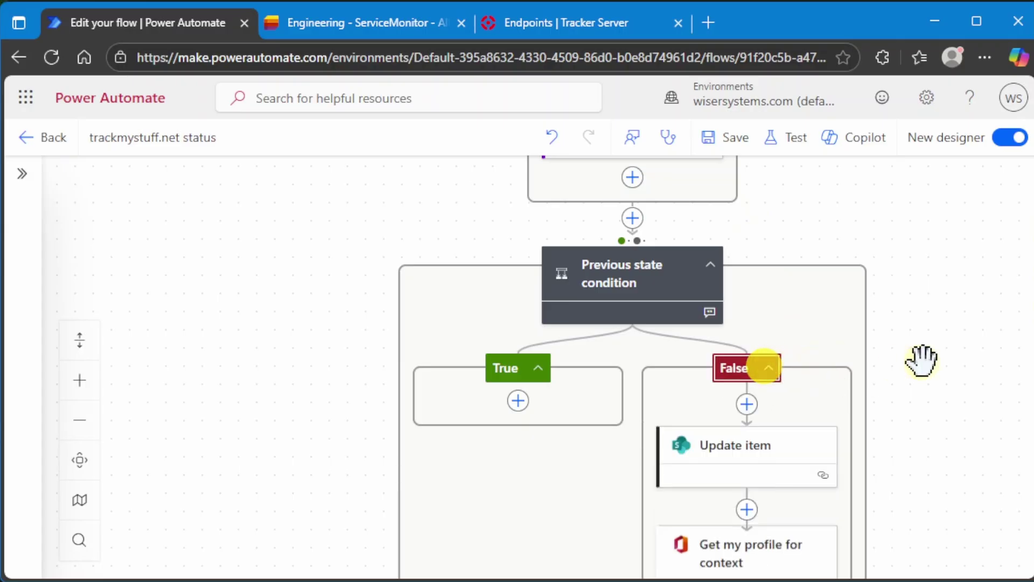
pyautogui.moveTo(916, 418); pyautogui.dragTo(914, 340)
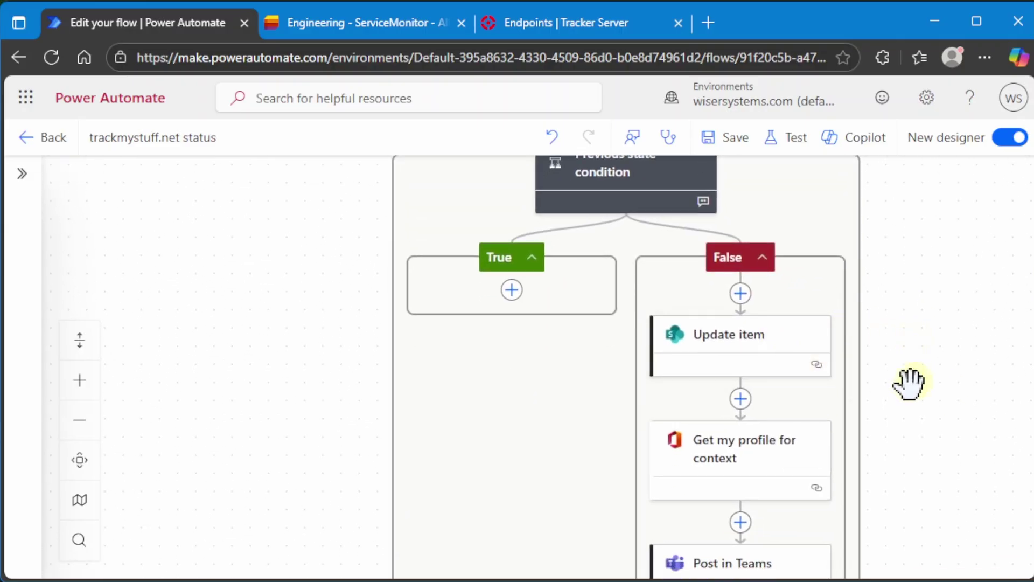
pyautogui.moveTo(910, 415); pyautogui.dragTo(922, 270)
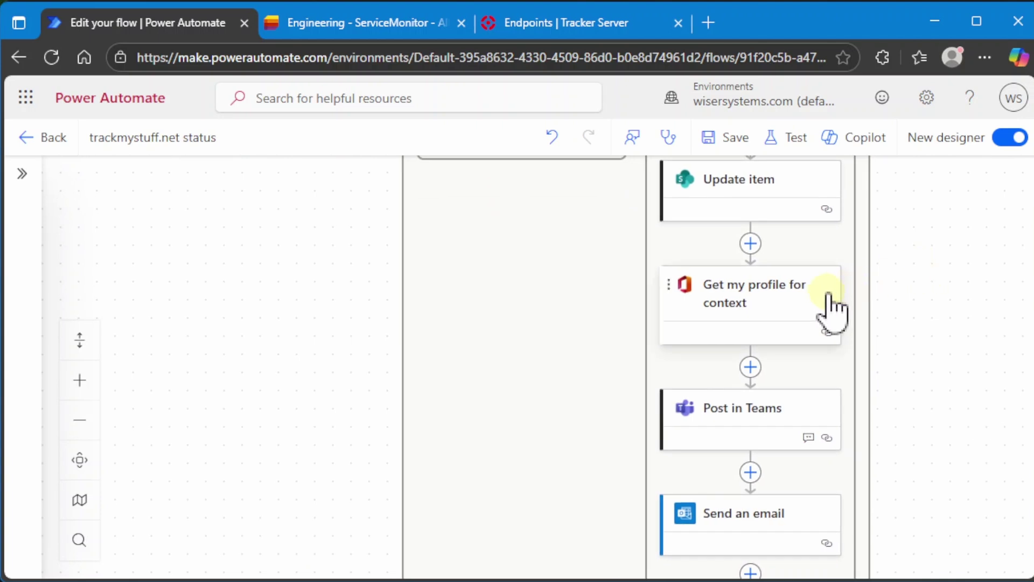
# Review the parameters of the "Get my profile for context", "Post in Teams" and "Send an email" actions in the False branch
pyautogui.click(767, 304)
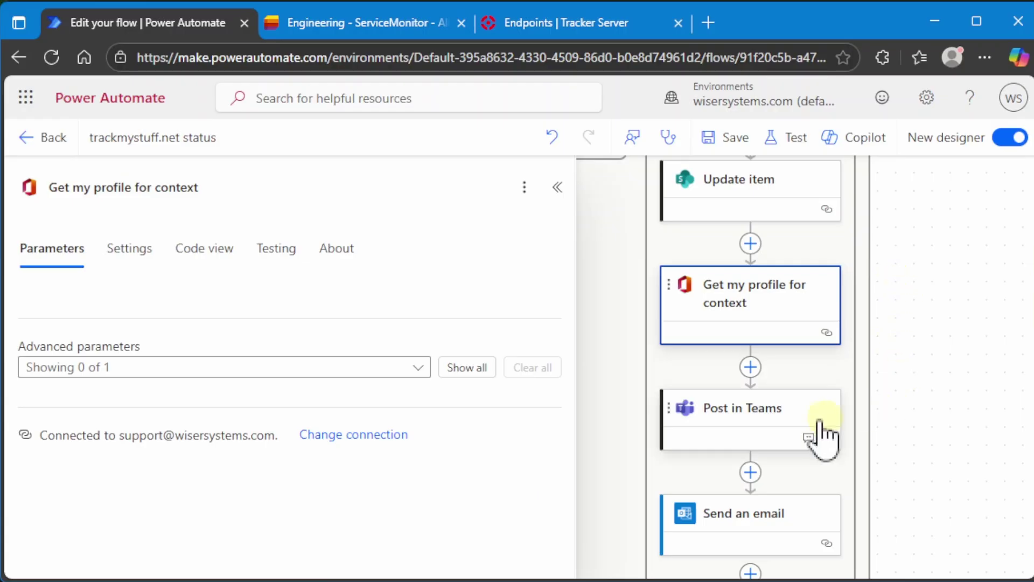
pyautogui.click(791, 432)
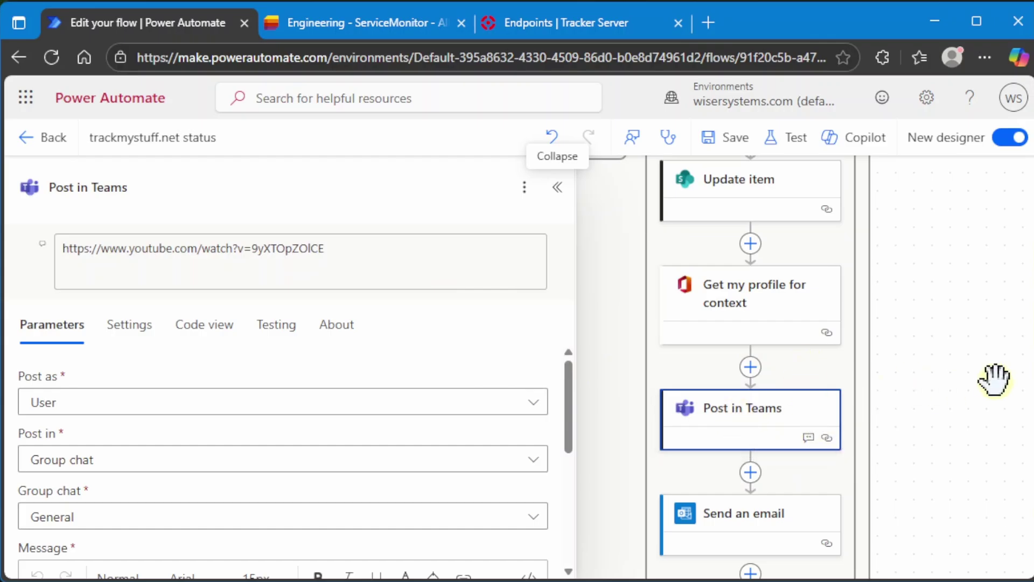
pyautogui.scroll(-3, 923, 439)
pyautogui.hscroll(-2, 914, 429)
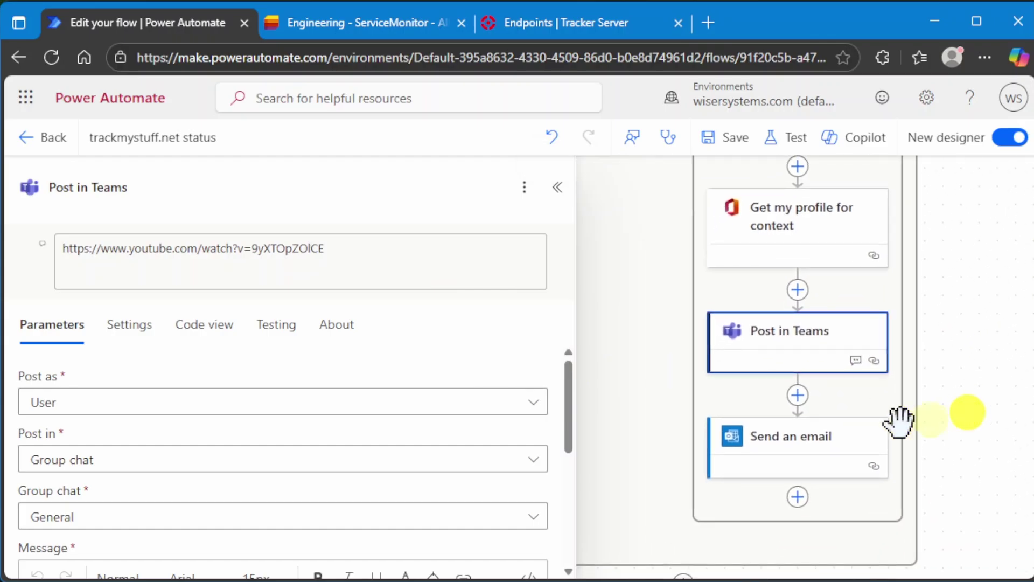
pyautogui.click(840, 445)
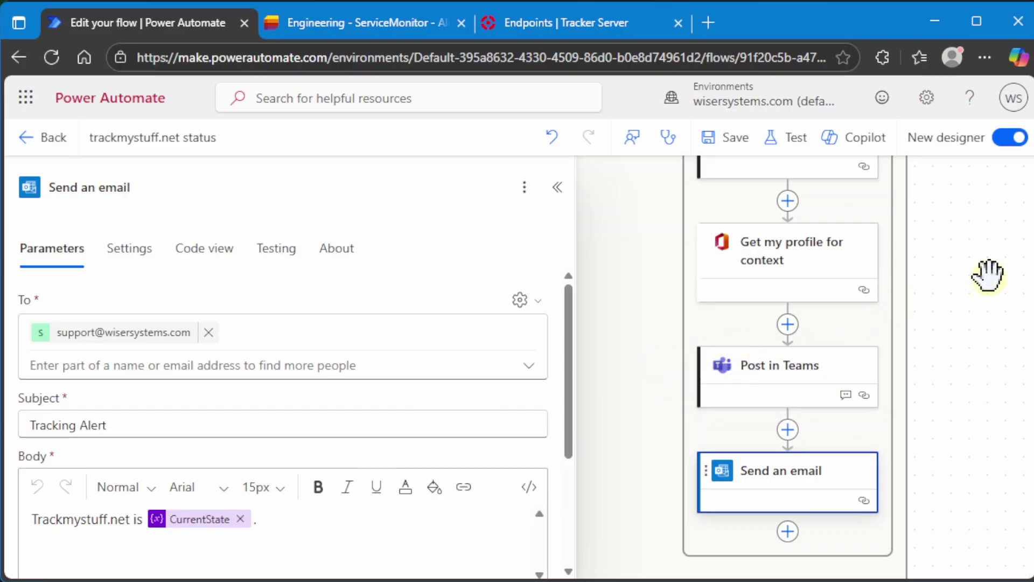
# Close the email action's details and return to the start of the flow at the 5 minute interval recurrence
pyautogui.scroll(7, 983, 272)
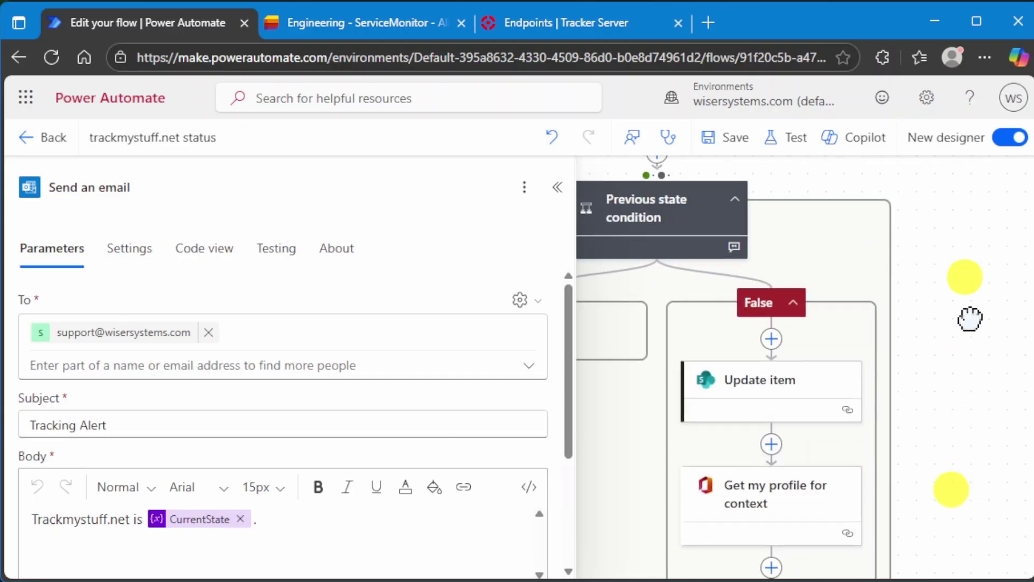
pyautogui.hscroll(3, 964, 277)
pyautogui.scroll(7, 922, 226)
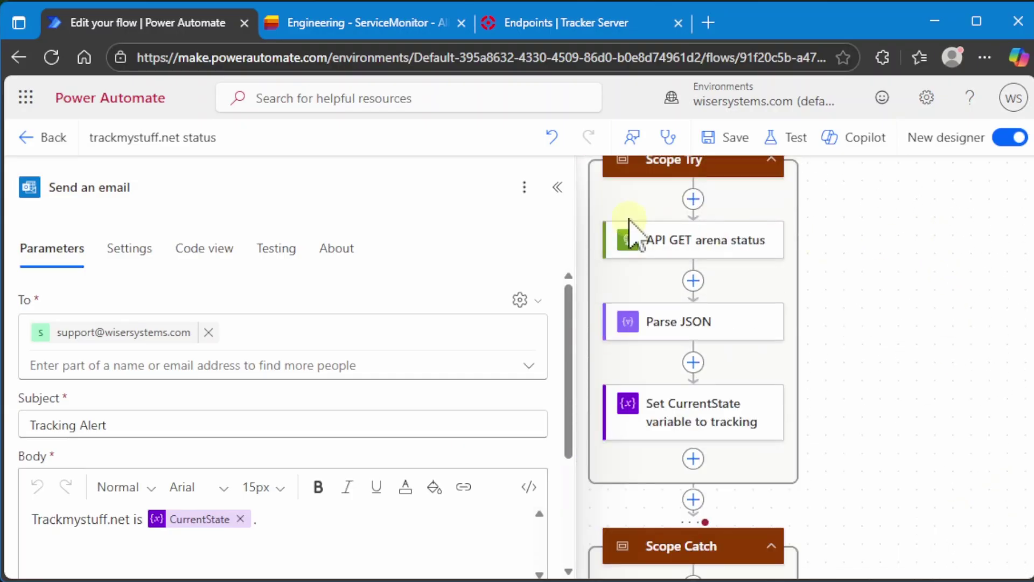
pyautogui.click(557, 186)
pyautogui.scroll(-3, 846, 251)
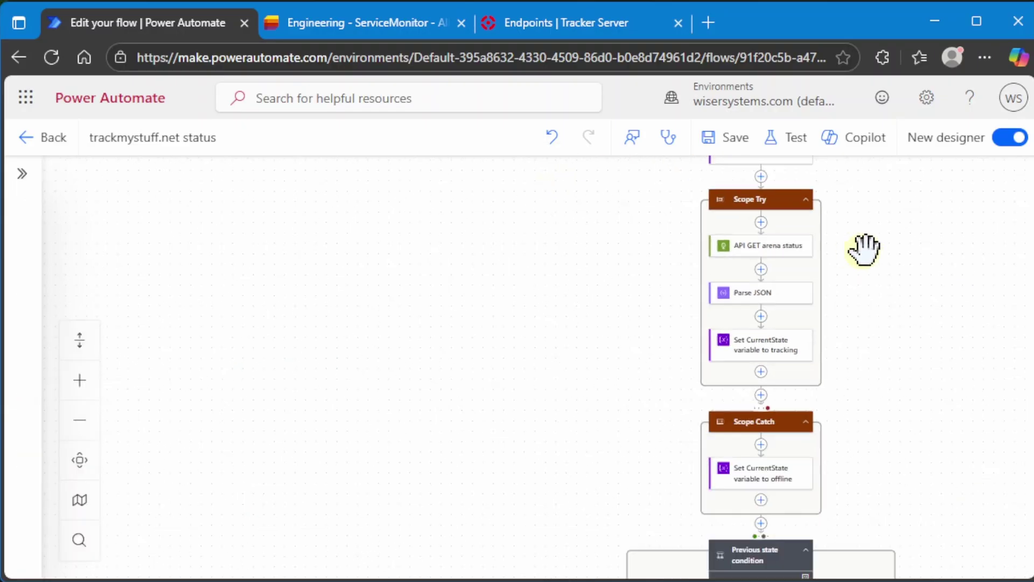
pyautogui.scroll(5, 813, 430)
pyautogui.scroll(2, 770, 332)
pyautogui.scroll(5, 727, 330)
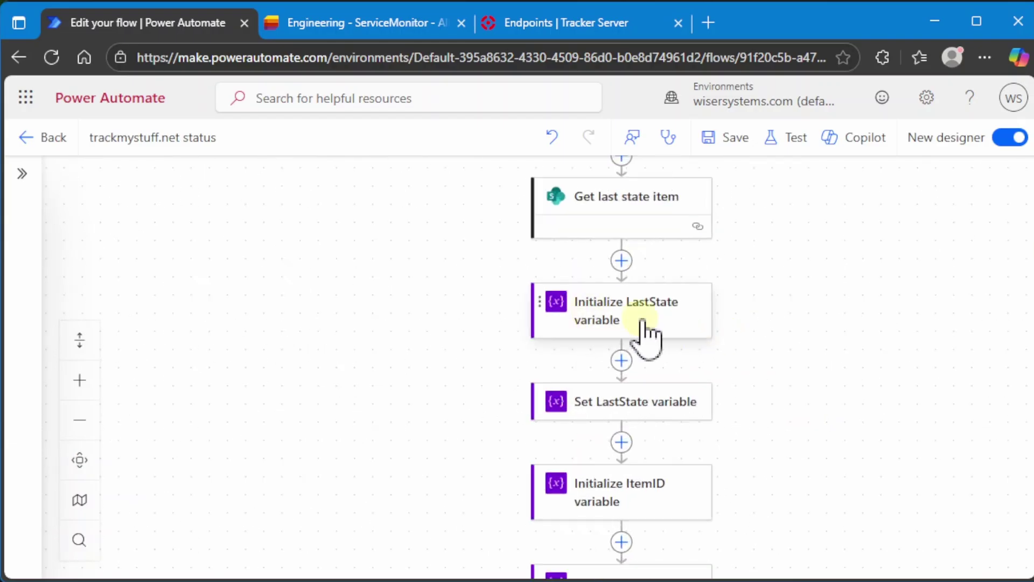
pyautogui.moveTo(826, 259); pyautogui.dragTo(839, 369)
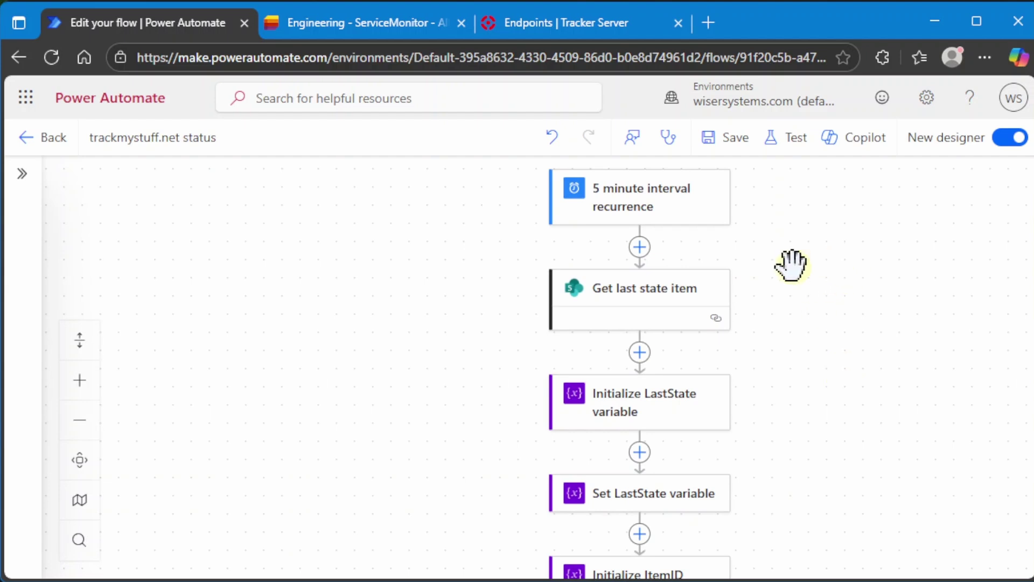
# Trace the flow from the variable initializations through both scopes down to the Previous state condition's branches
pyautogui.moveTo(826, 490); pyautogui.dragTo(803, 293)
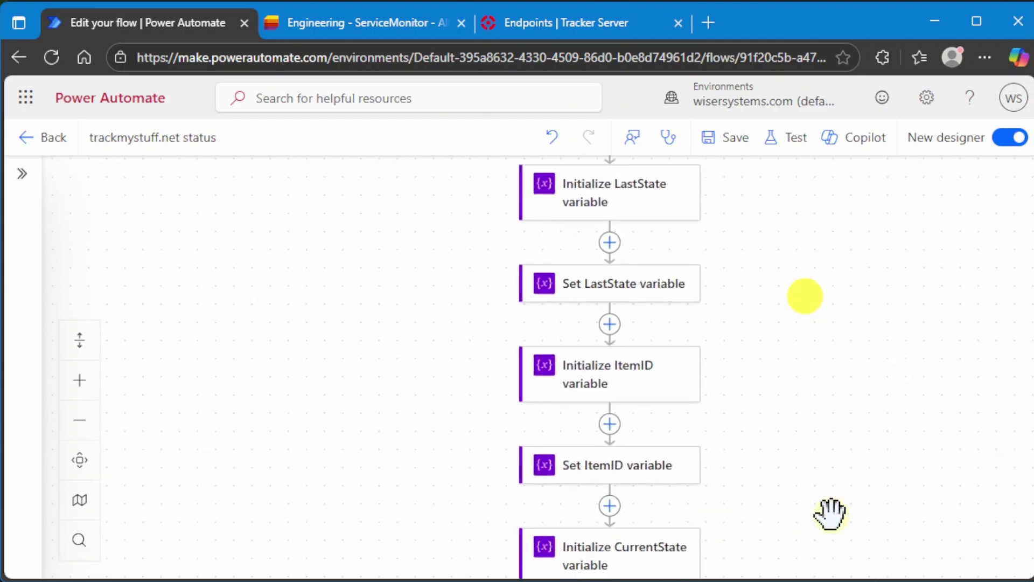
pyautogui.moveTo(828, 512); pyautogui.dragTo(819, 195)
pyautogui.moveTo(828, 420); pyautogui.dragTo(807, 226)
pyautogui.moveTo(828, 461); pyautogui.dragTo(819, 231)
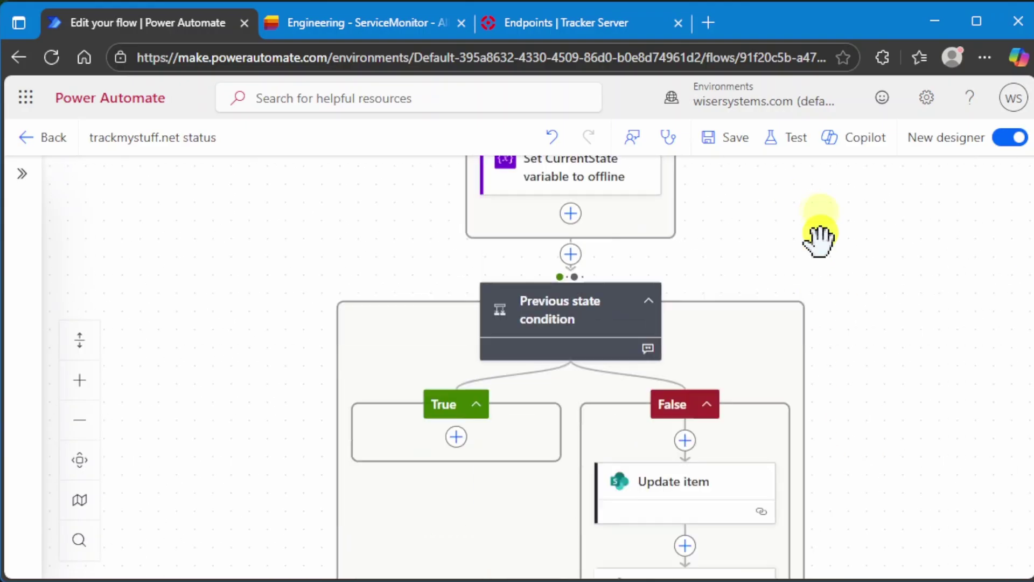
pyautogui.moveTo(889, 451); pyautogui.dragTo(819, 226)
pyautogui.moveTo(839, 423); pyautogui.dragTo(869, 496)
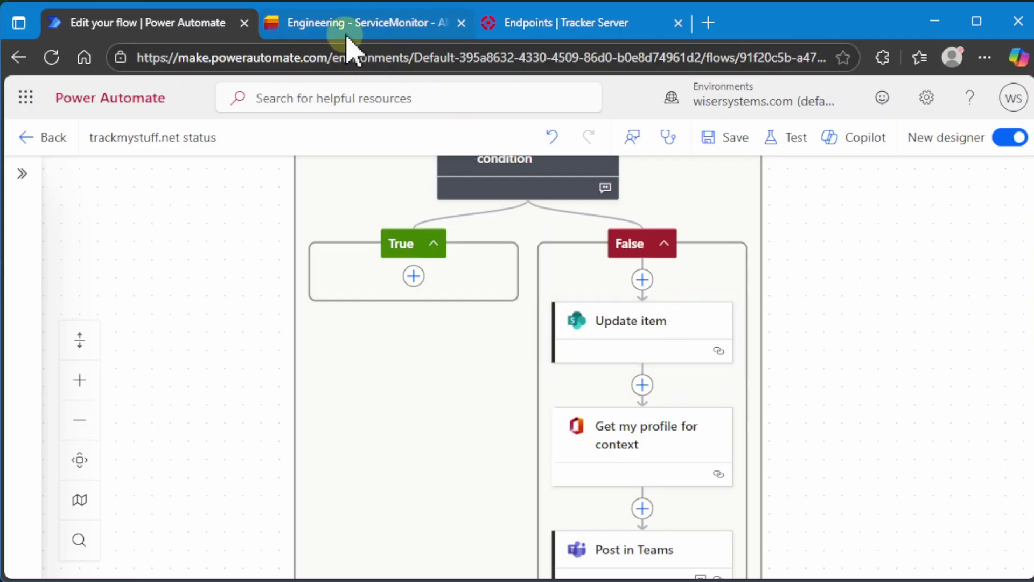
# Switch to the ServiceMonitor list in Microsoft Lists and reload it to check the Arena item's status
pyautogui.moveTo(355, 36)
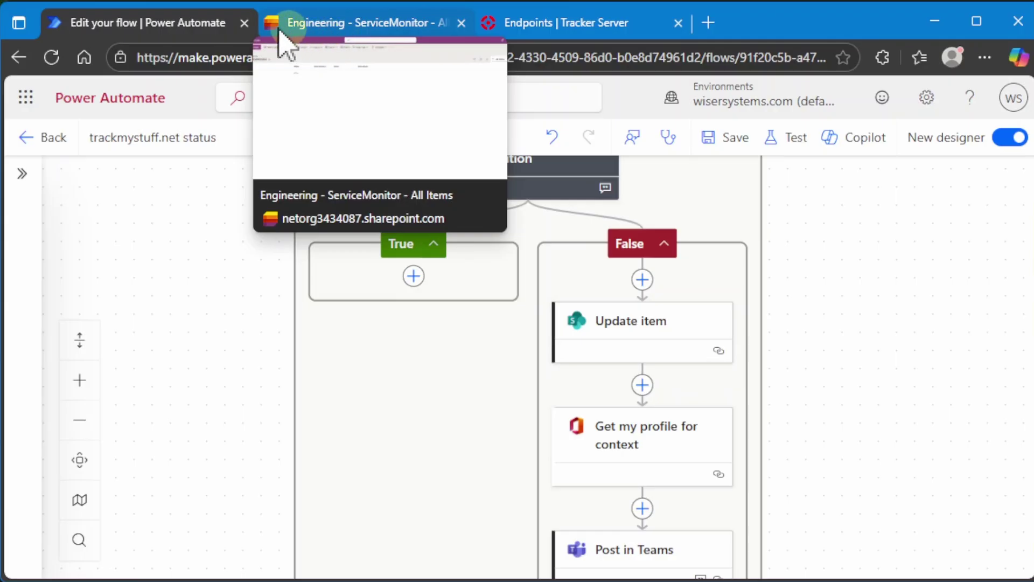
pyautogui.click(376, 28)
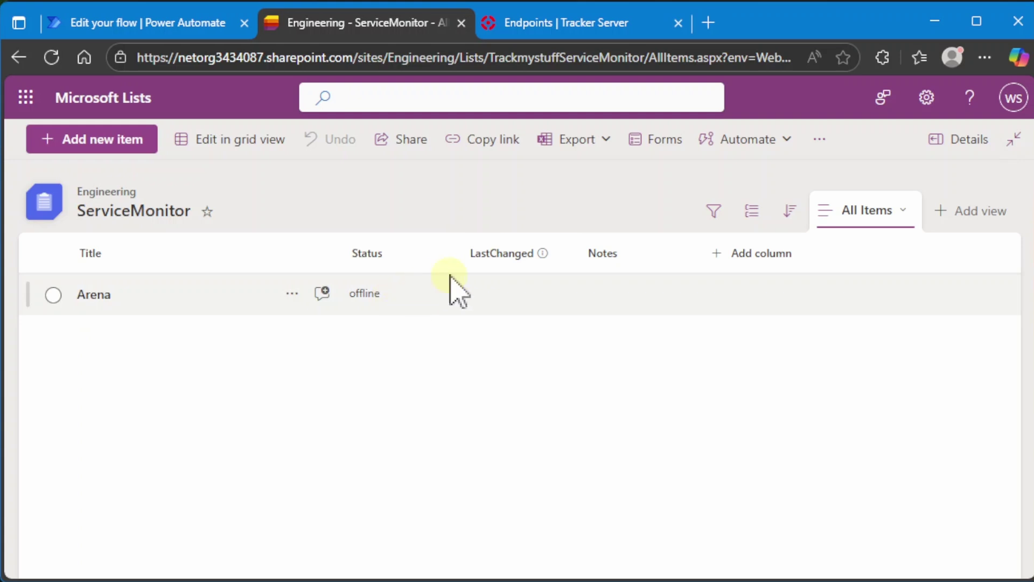
pyautogui.click(54, 60)
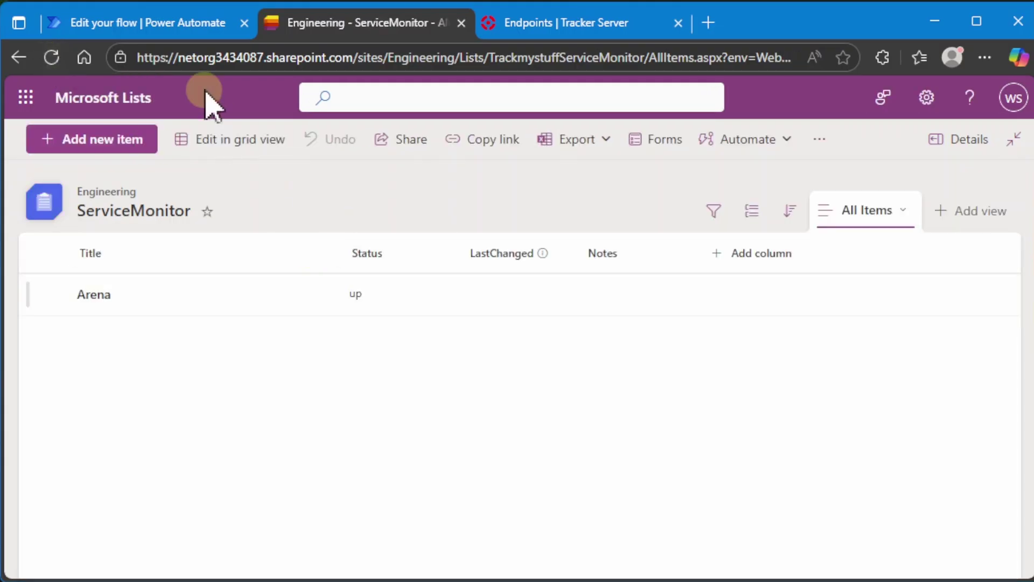
# Return to the Power Automate flow and review the Update item action's site, list, Id and Status parameters
pyautogui.click(141, 26)
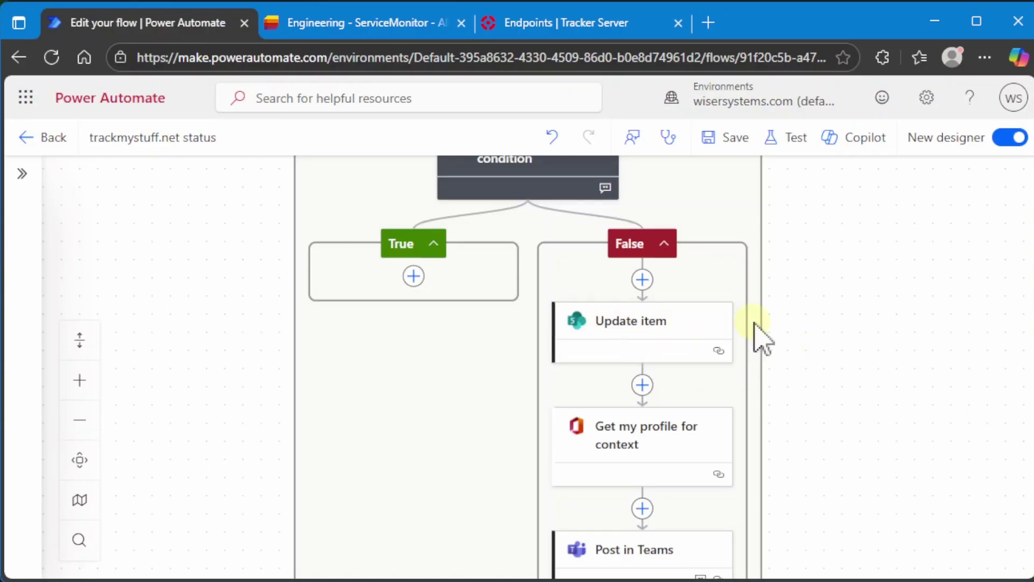
pyautogui.click(676, 344)
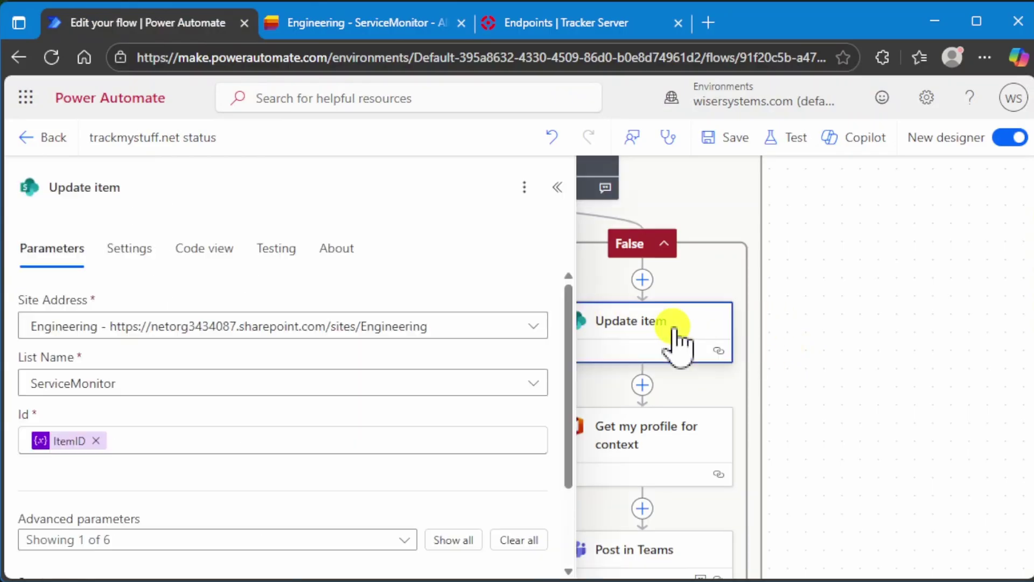
pyautogui.moveTo(805, 366); pyautogui.dragTo(969, 363)
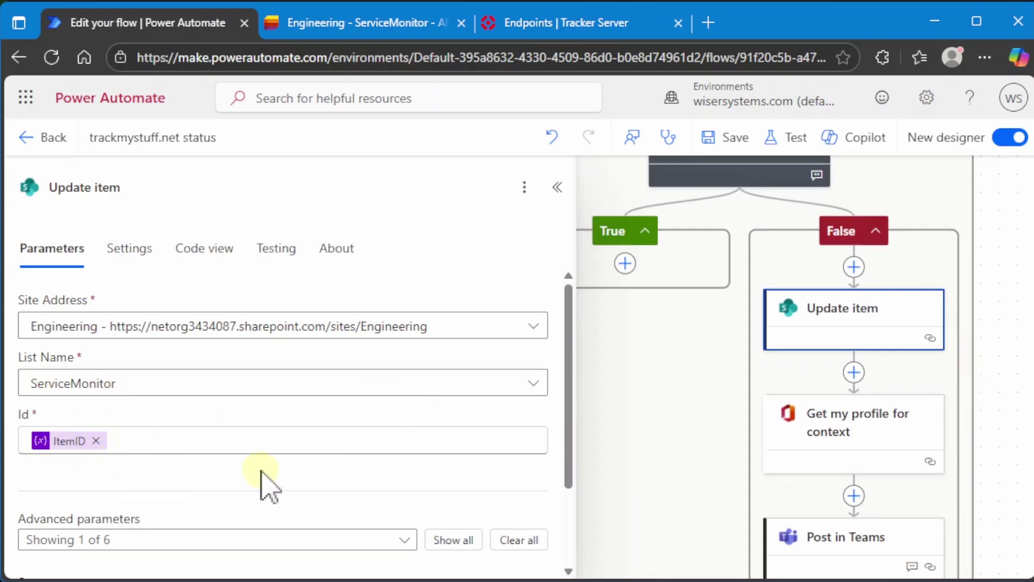
pyautogui.scroll(-2, 269, 477)
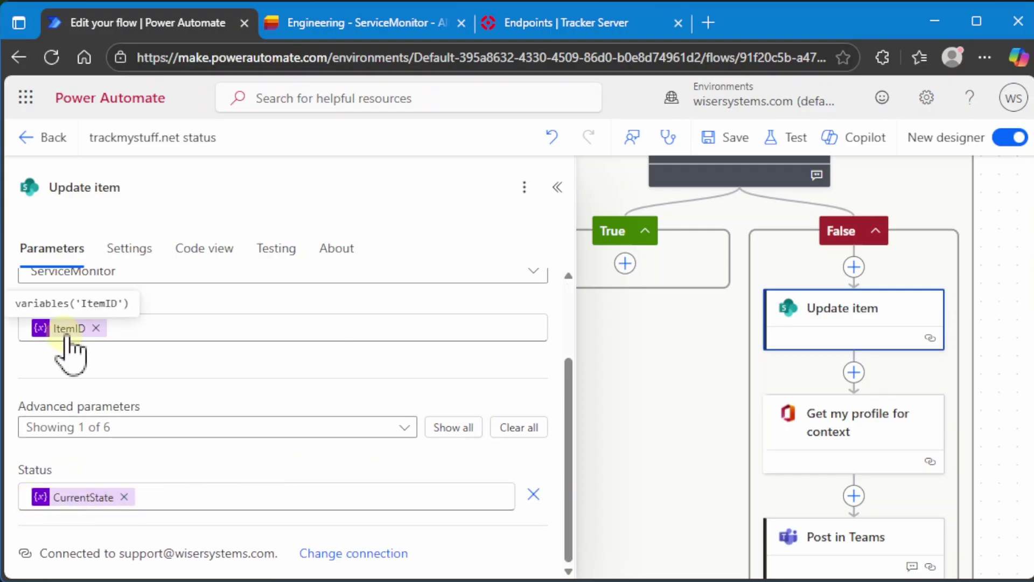
pyautogui.click(558, 187)
# Open the "Get last state item" action near the flow's start and review its list, Filter Query and Top Count parameters and its settings
pyautogui.moveTo(1003, 231); pyautogui.dragTo(977, 427)
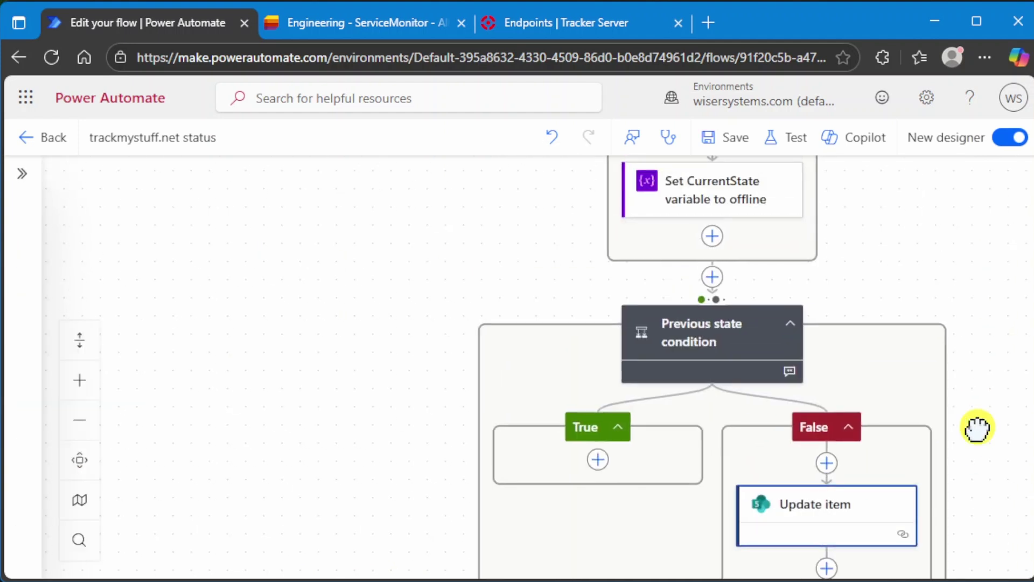
pyautogui.moveTo(960, 295); pyautogui.dragTo(949, 546)
pyautogui.moveTo(974, 333); pyautogui.dragTo(949, 546)
pyautogui.moveTo(942, 294); pyautogui.dragTo(929, 466)
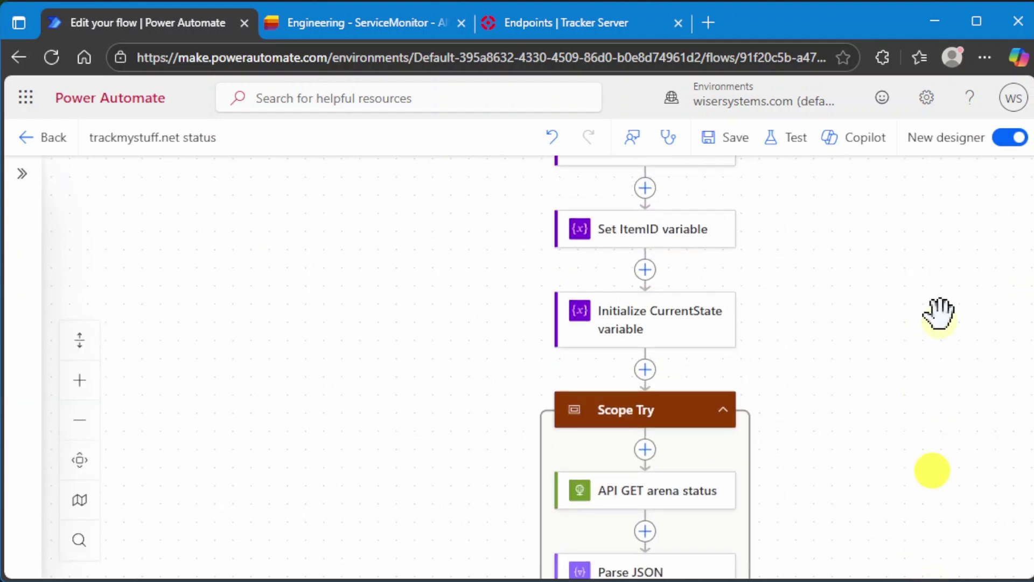
pyautogui.moveTo(937, 311); pyautogui.dragTo(932, 416)
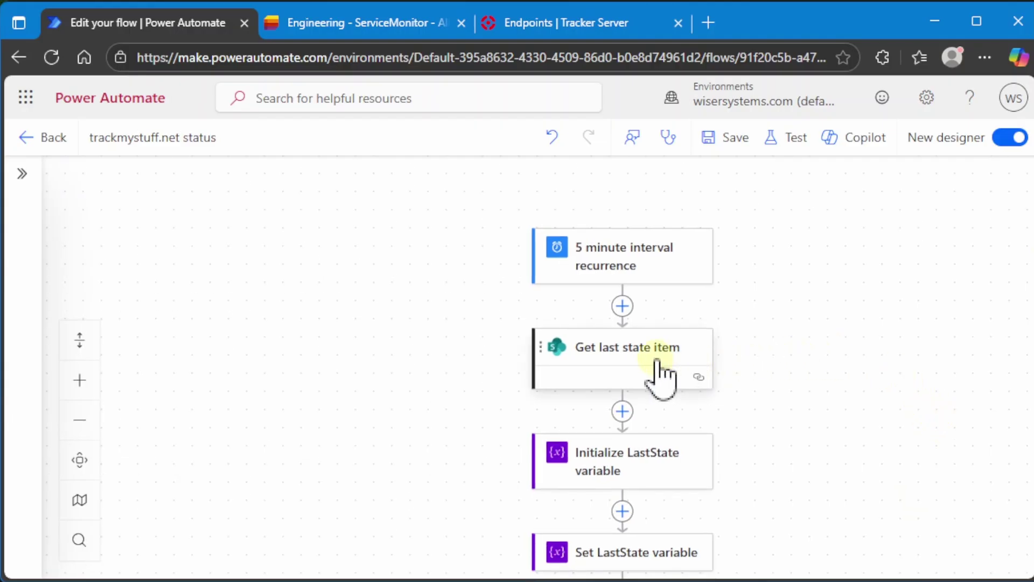
pyautogui.moveTo(854, 330); pyautogui.dragTo(977, 315)
pyautogui.click(804, 350)
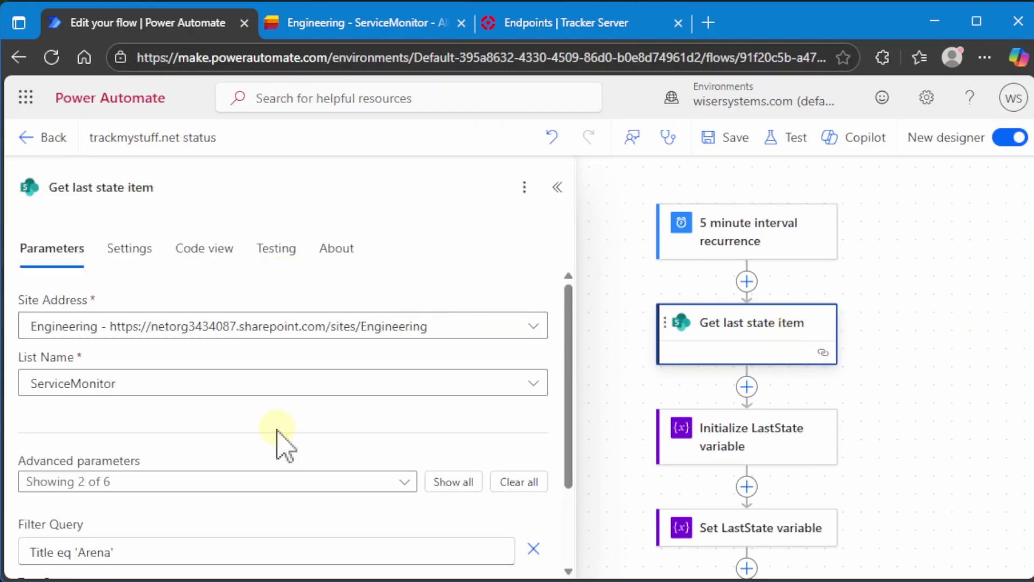
pyautogui.scroll(-2, 278, 434)
pyautogui.scroll(-1, 178, 452)
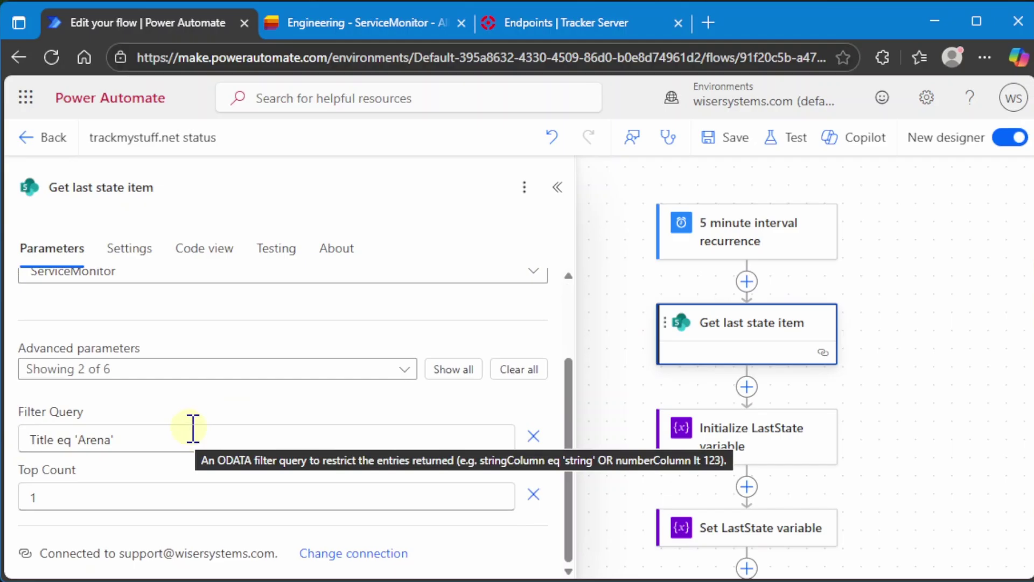
pyautogui.click(146, 247)
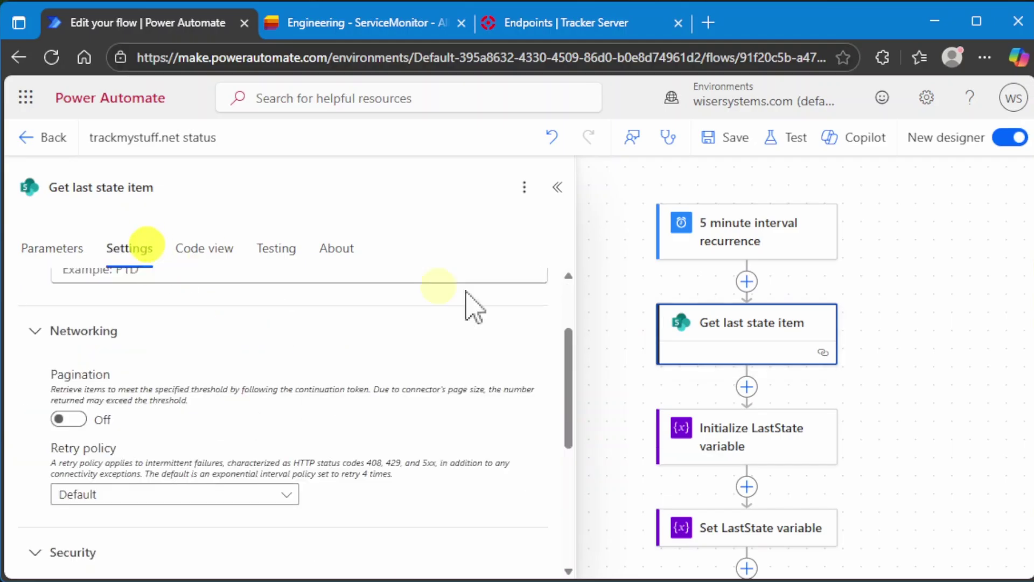
# Review the Initialize LastState variable and Set LastState variable actions, including the if expression that supplies the LastState value
pyautogui.moveTo(877, 439); pyautogui.dragTo(900, 381)
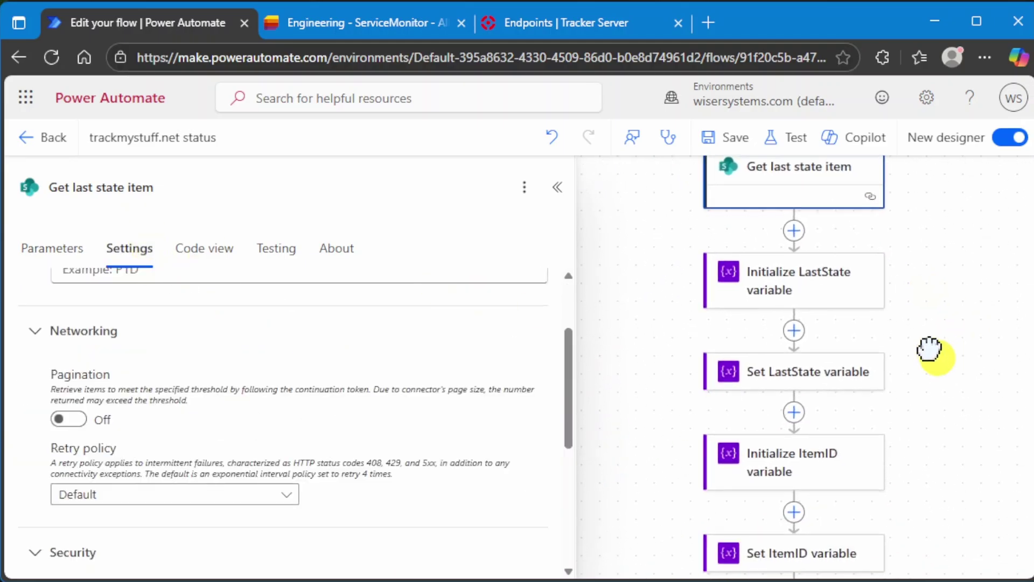
pyautogui.moveTo(930, 350); pyautogui.dragTo(884, 307)
pyautogui.click(781, 315)
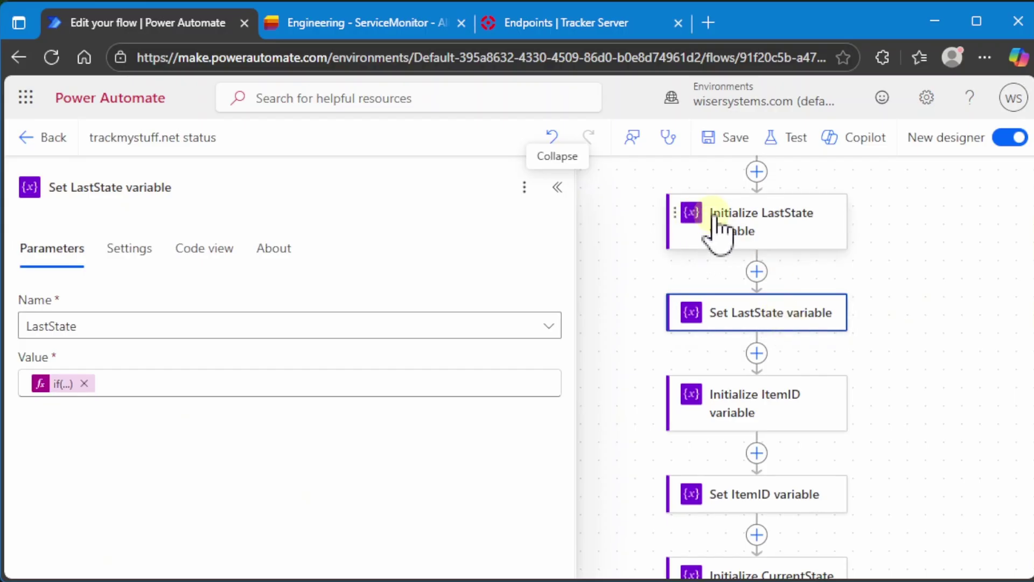
pyautogui.click(803, 237)
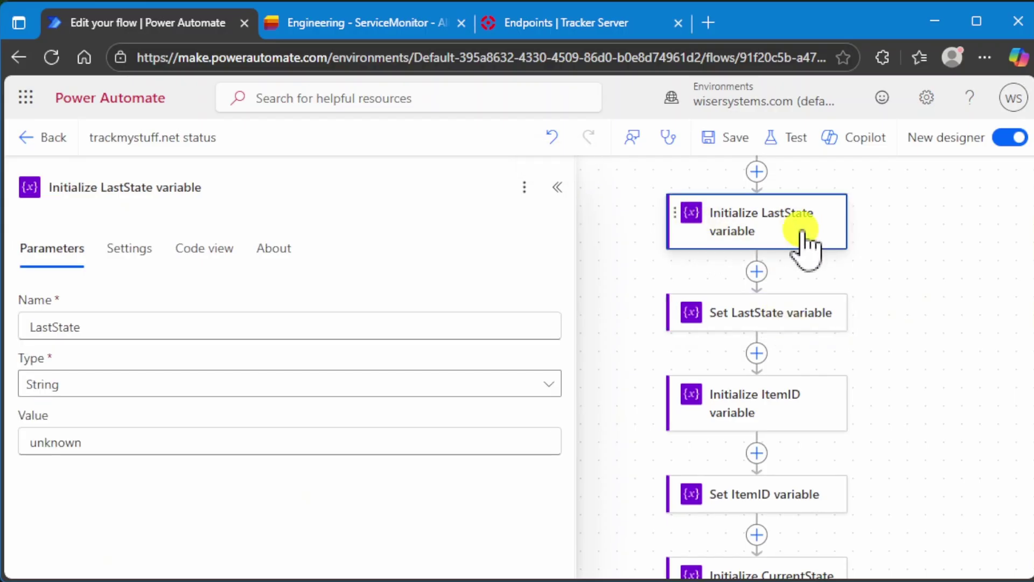
pyautogui.click(775, 318)
pyautogui.click(54, 383)
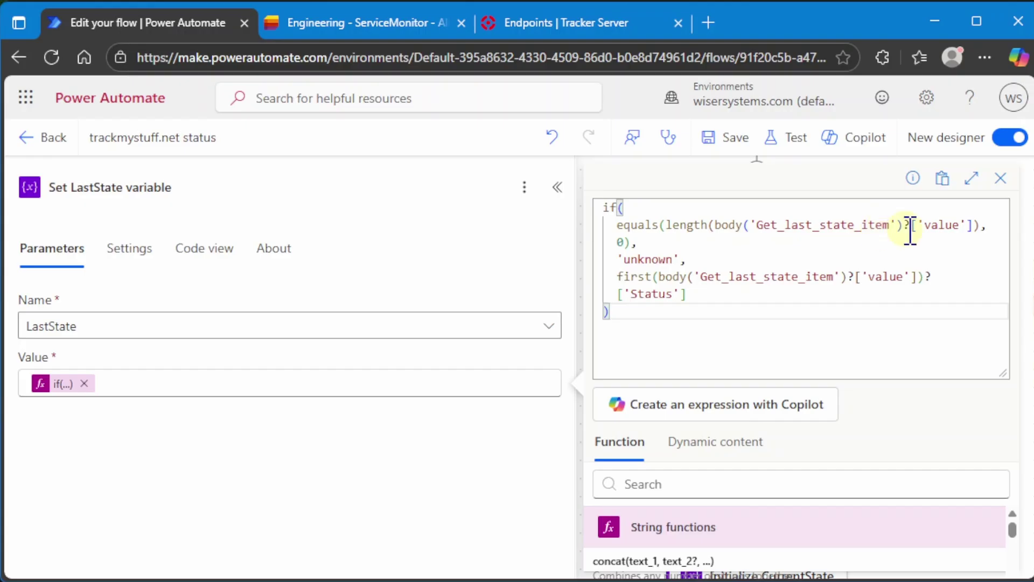
pyautogui.click(998, 178)
pyautogui.click(558, 187)
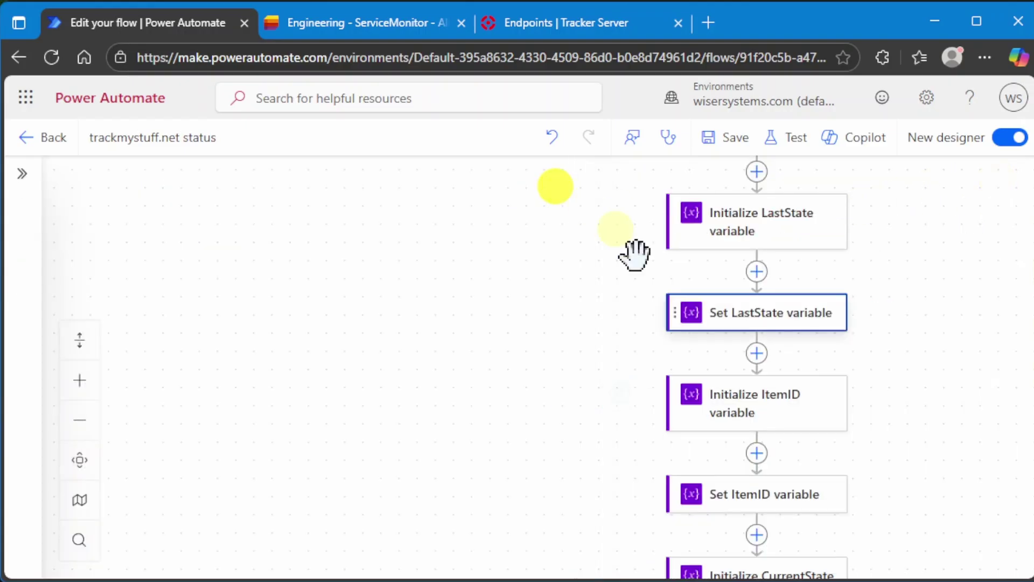
# Review the Initialize ItemID variable and Set ItemID variable actions, including the if expression that supplies the ItemID value
pyautogui.moveTo(567, 427); pyautogui.dragTo(549, 372)
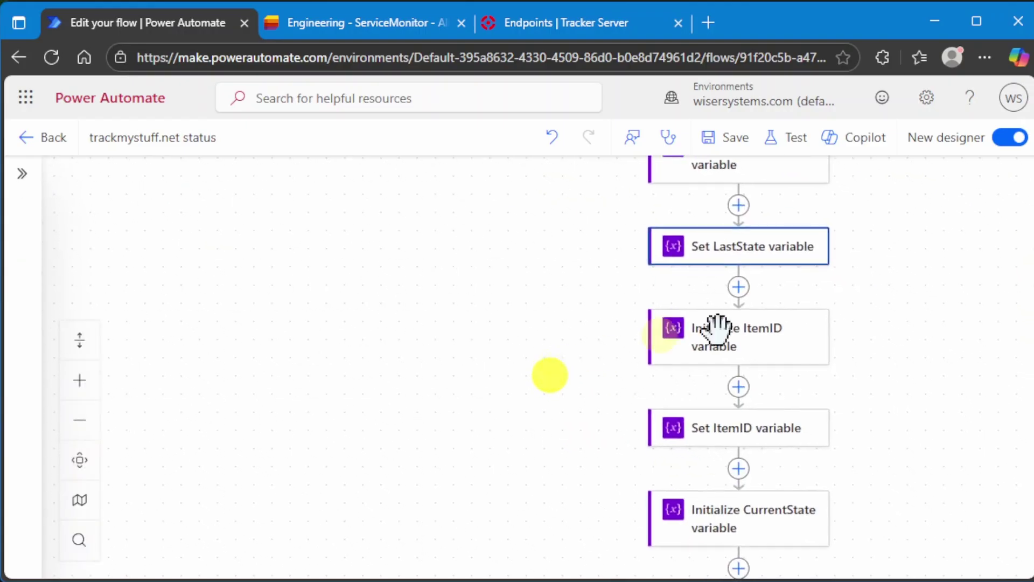
pyautogui.click(787, 342)
pyautogui.click(781, 431)
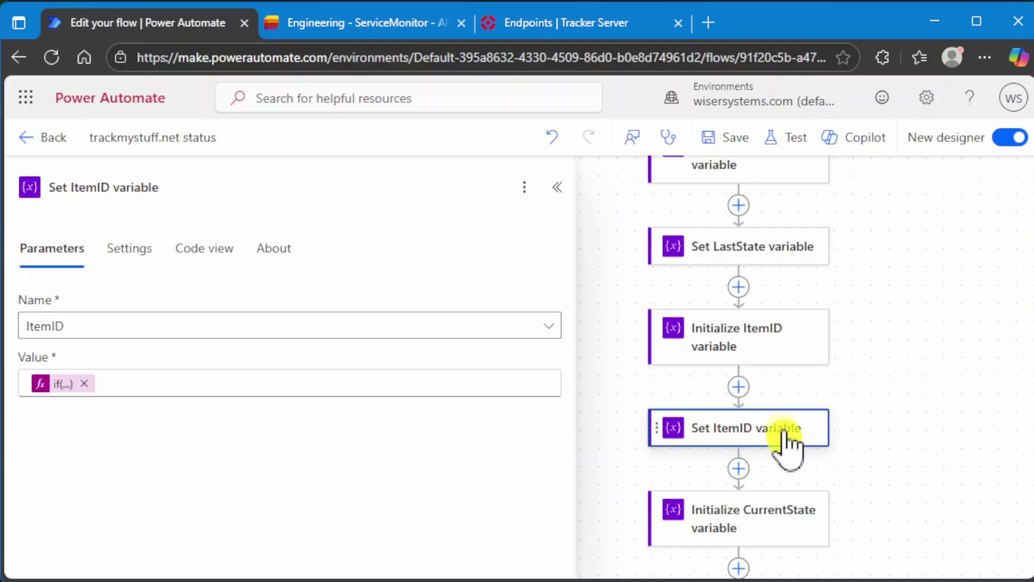
pyautogui.click(60, 385)
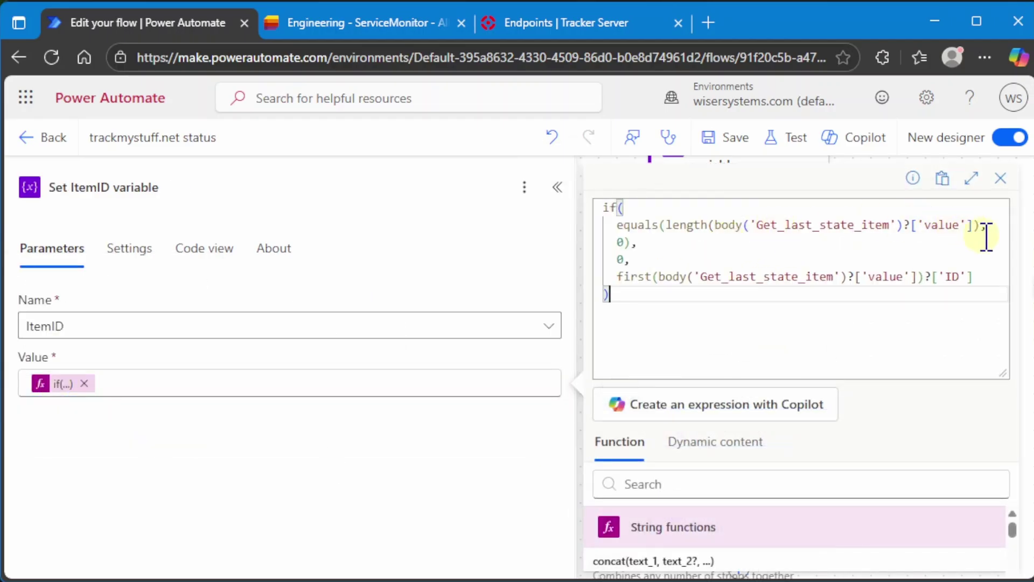
pyautogui.click(1000, 178)
pyautogui.click(872, 245)
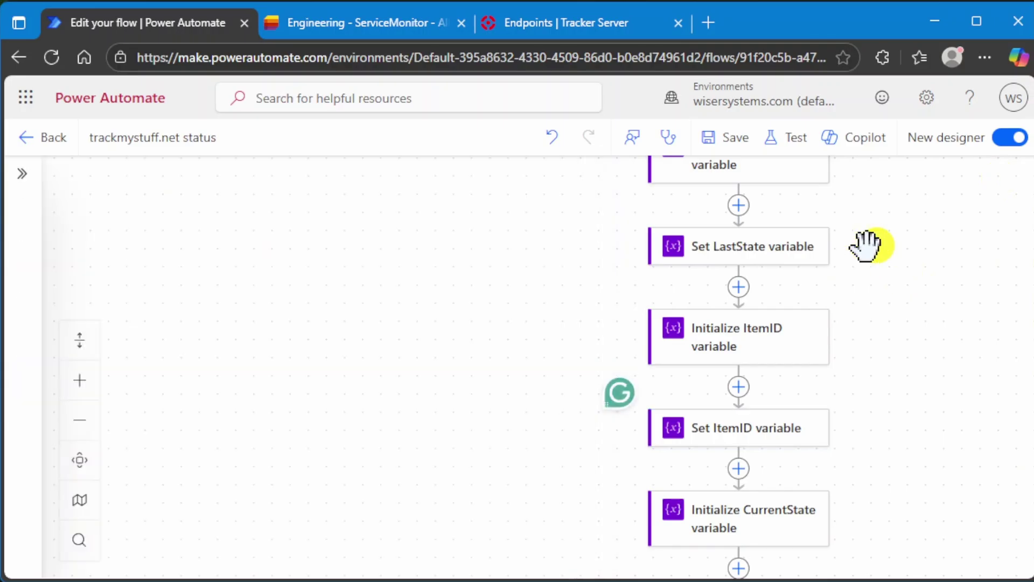
# Look over the start of the flow, from the 5 minute interval recurrence down to the CurrentState variable initialization
pyautogui.scroll(-10, 616, 323)
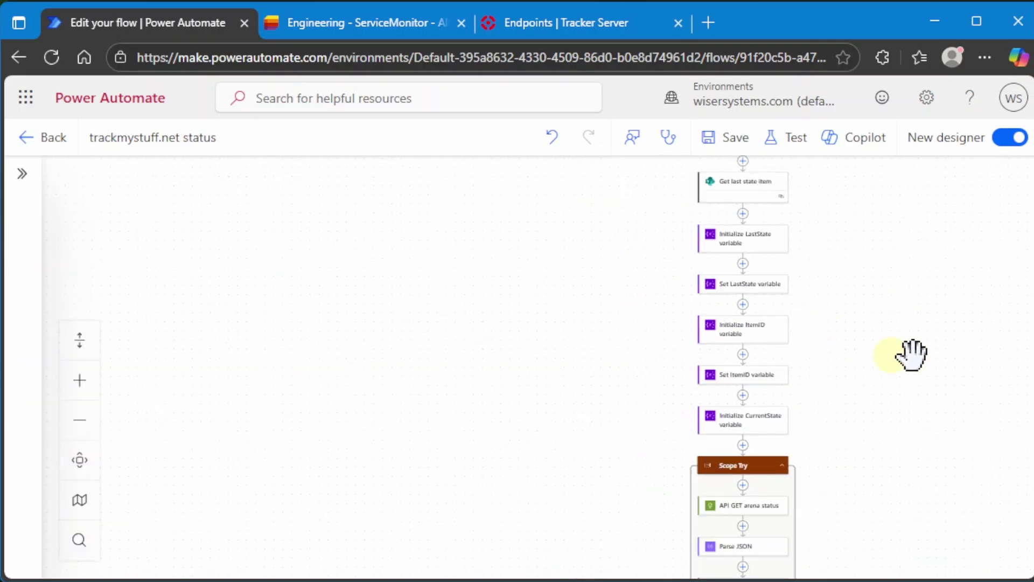
pyautogui.scroll(-5, 925, 349)
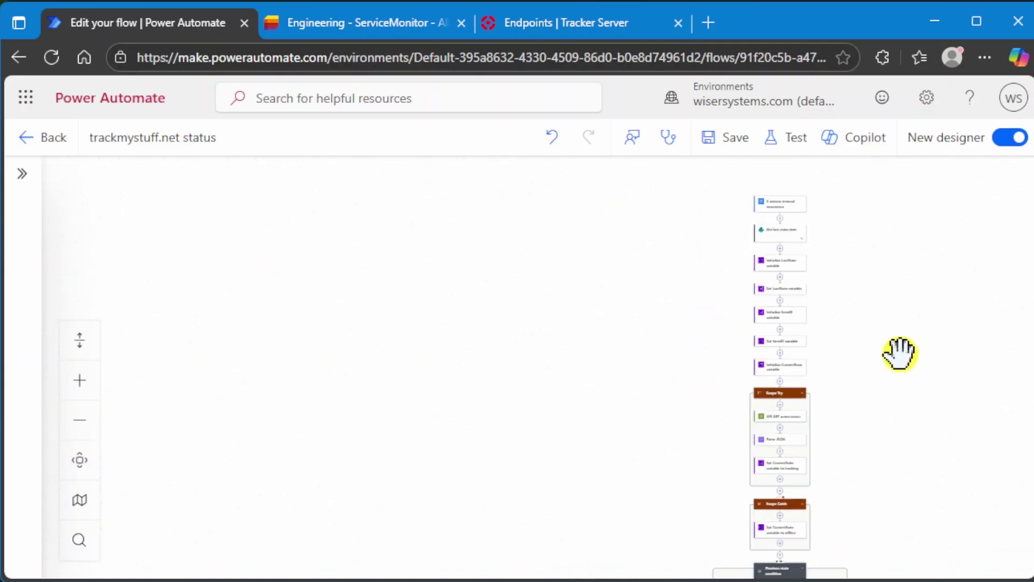
pyautogui.moveTo(907, 351); pyautogui.dragTo(755, 438)
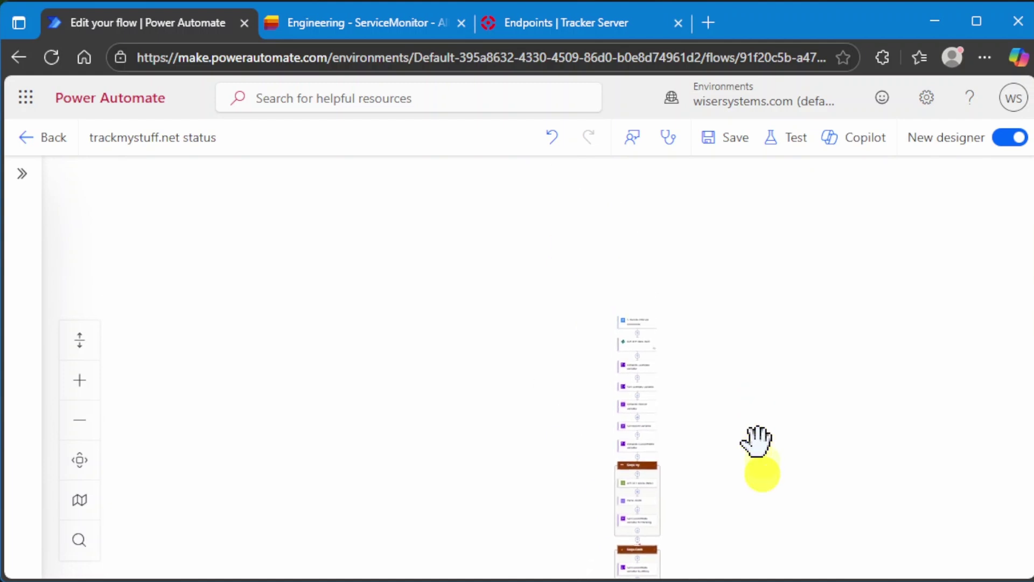
pyautogui.scroll(6, 697, 376)
pyautogui.moveTo(647, 423); pyautogui.dragTo(778, 431)
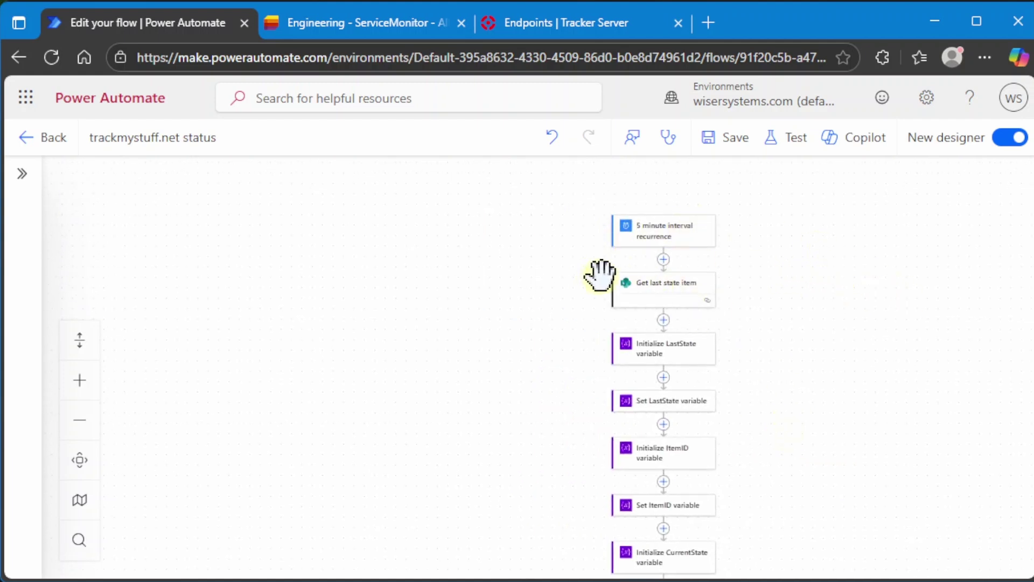
pyautogui.moveTo(798, 469); pyautogui.dragTo(826, 397)
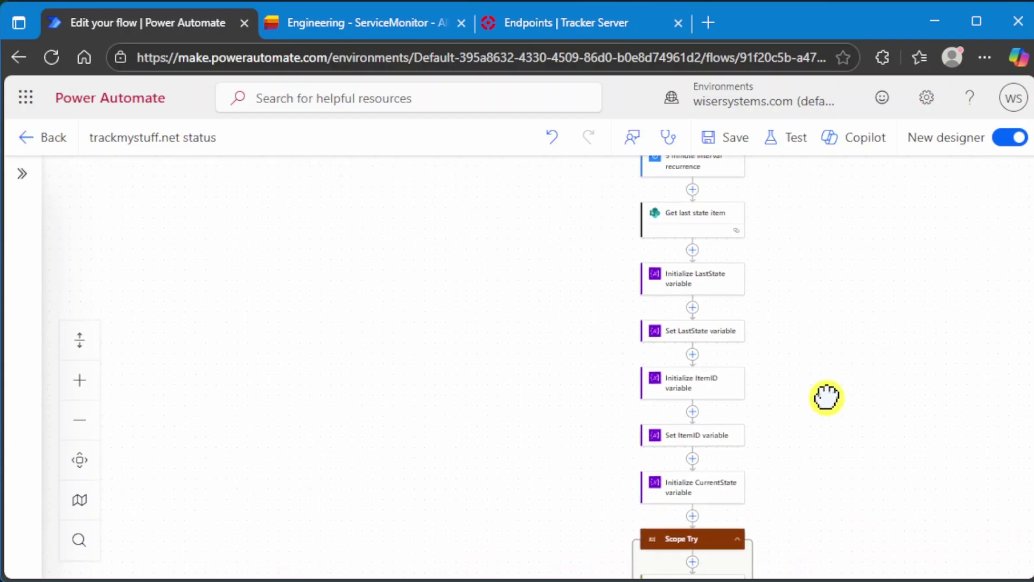
pyautogui.scroll(5, 797, 397)
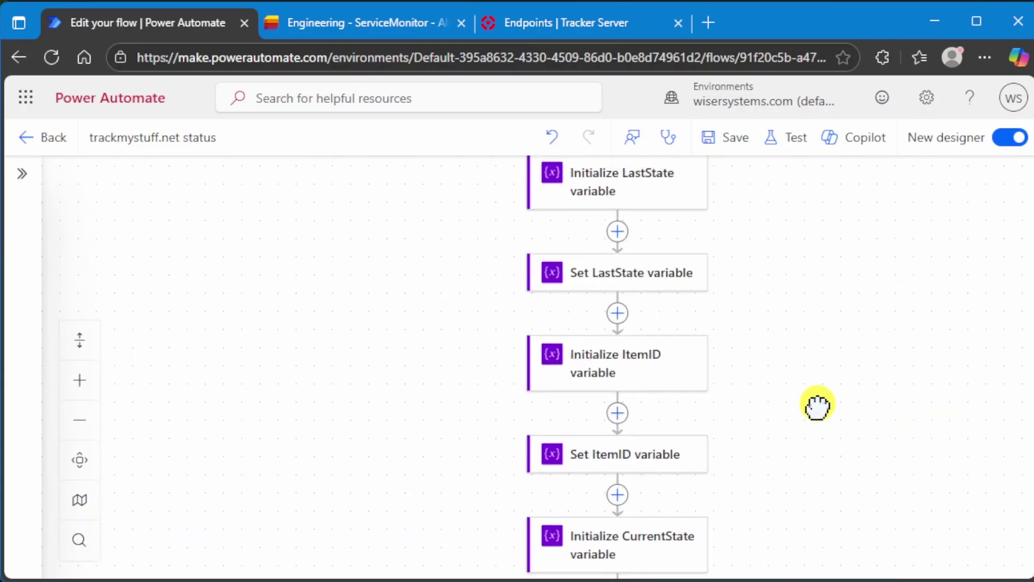
pyautogui.scroll(-2, 816, 405)
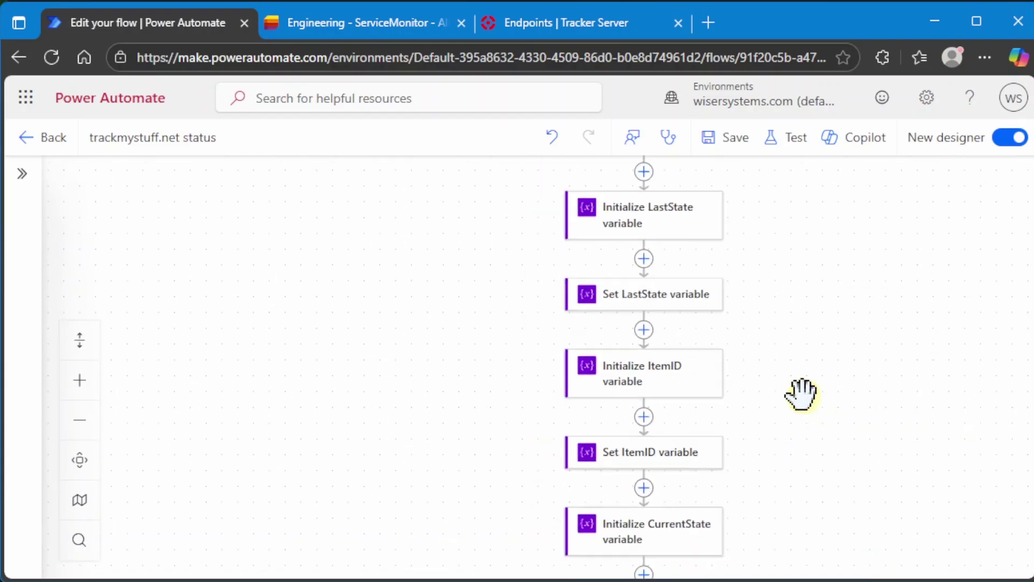
# Examine the actions inside Scope Try and the Set CurrentState action inside Scope Catch
pyautogui.moveTo(805, 487); pyautogui.dragTo(865, 240)
pyautogui.scroll(3, 787, 302)
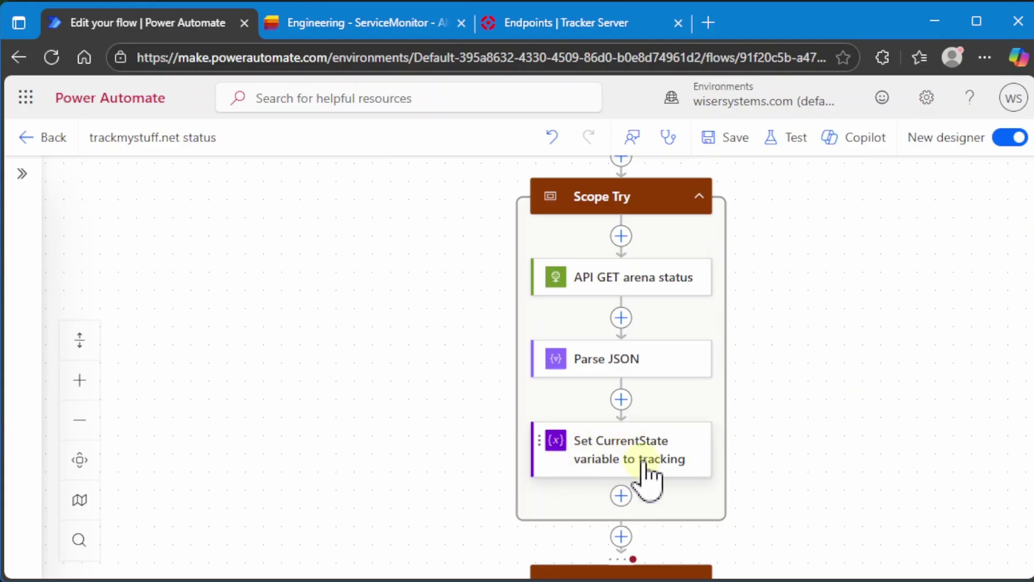
pyautogui.moveTo(826, 535); pyautogui.dragTo(842, 249)
pyautogui.click(606, 380)
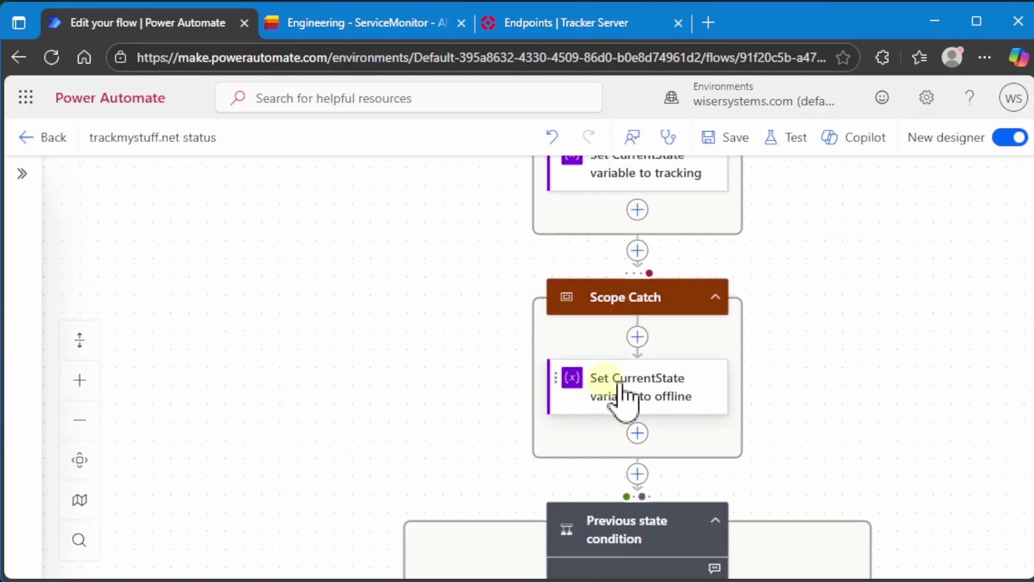
# Review the Previous state condition's CurrentState and LastState comparison and its run-after settings for Scope Catch
pyautogui.moveTo(827, 484); pyautogui.dragTo(832, 212)
pyautogui.click(655, 229)
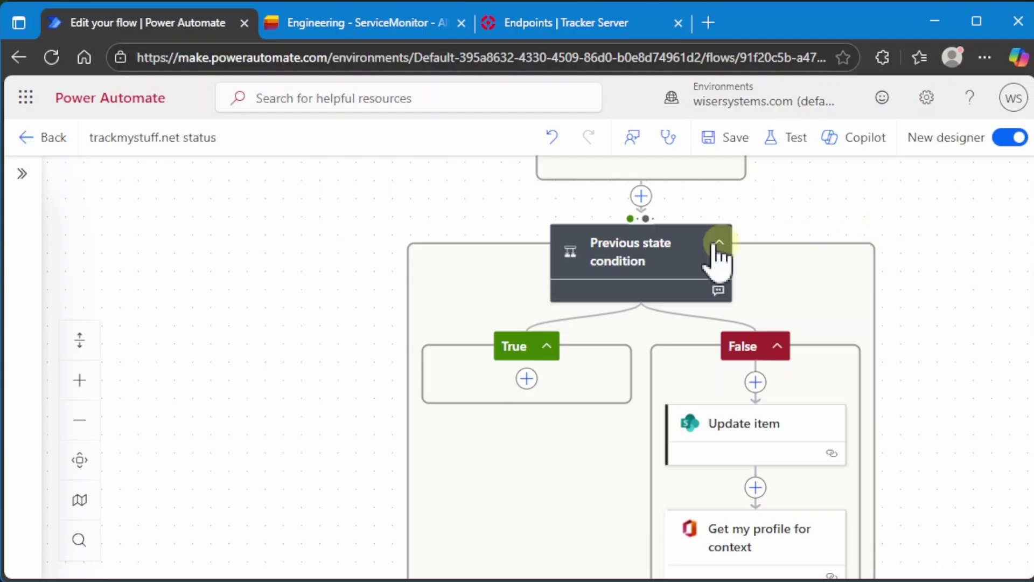
pyautogui.click(651, 262)
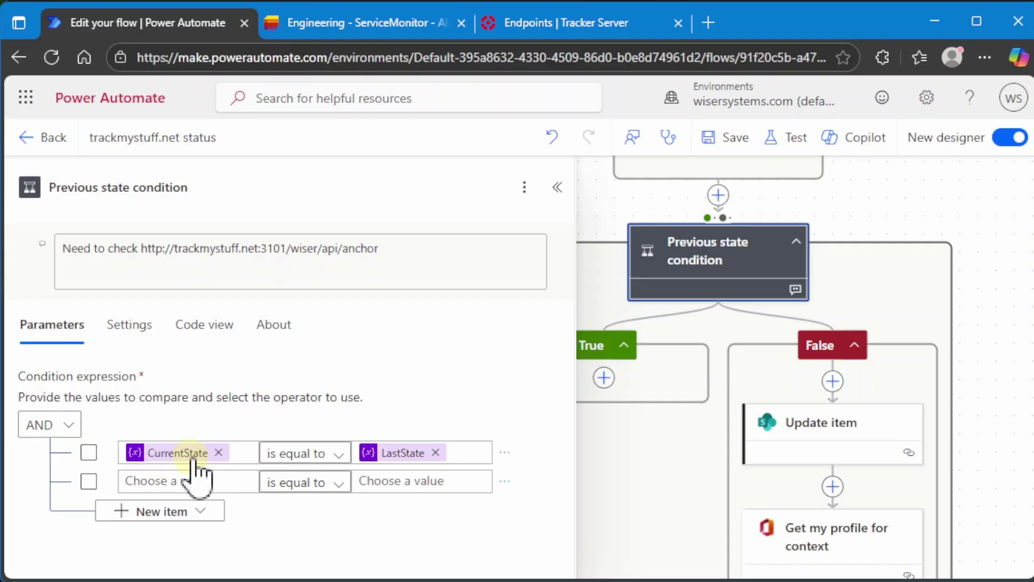
pyautogui.click(132, 331)
pyautogui.click(68, 457)
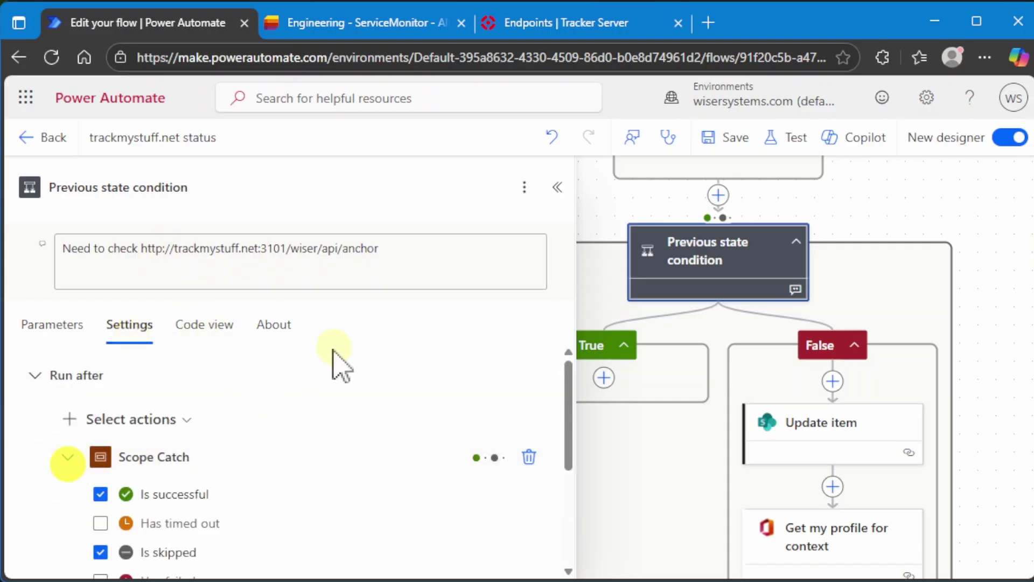
pyautogui.scroll(-3, 277, 399)
pyautogui.scroll(2, 283, 409)
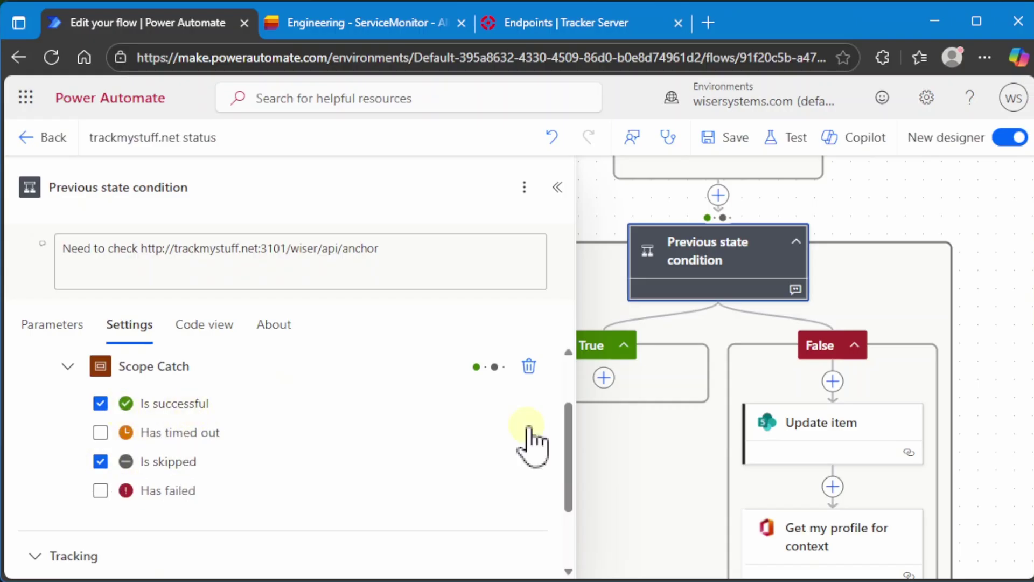
pyautogui.moveTo(905, 253); pyautogui.dragTo(946, 496)
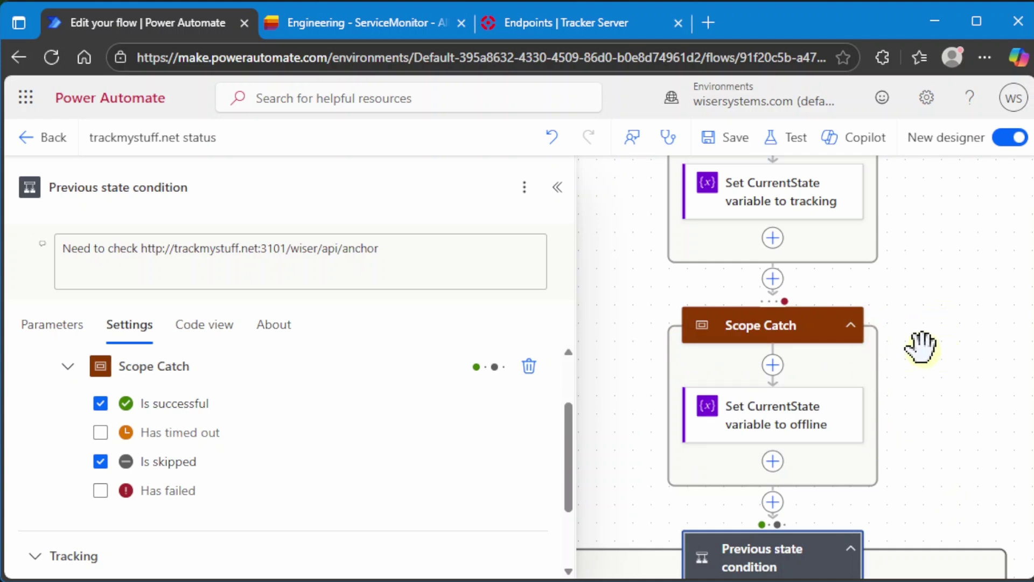
pyautogui.moveTo(944, 503); pyautogui.dragTo(944, 253)
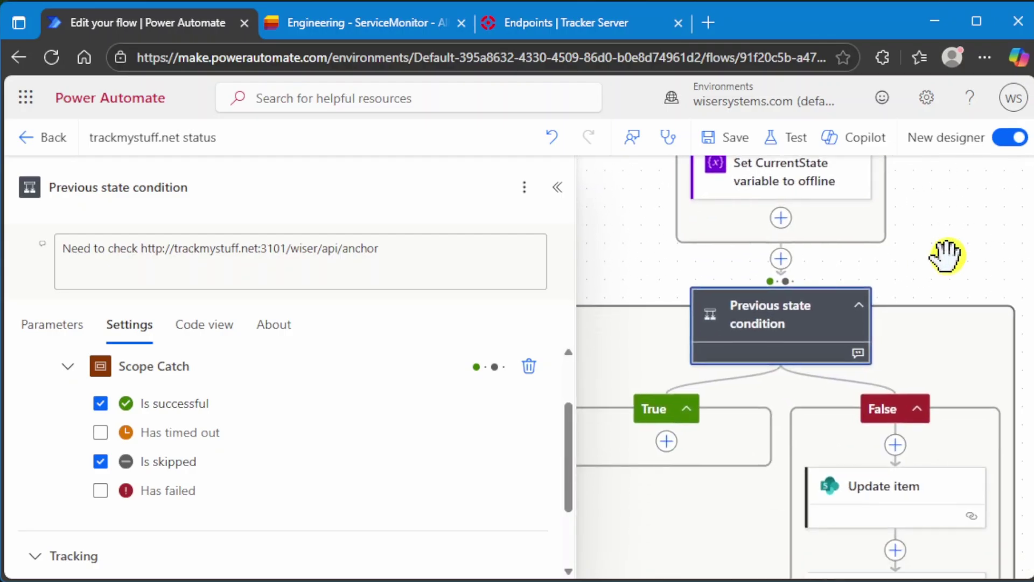
# Close the Previous state condition's details and look over its True and False branches together with Scope Catch
pyautogui.click(558, 188)
pyautogui.moveTo(628, 237); pyautogui.dragTo(485, 203)
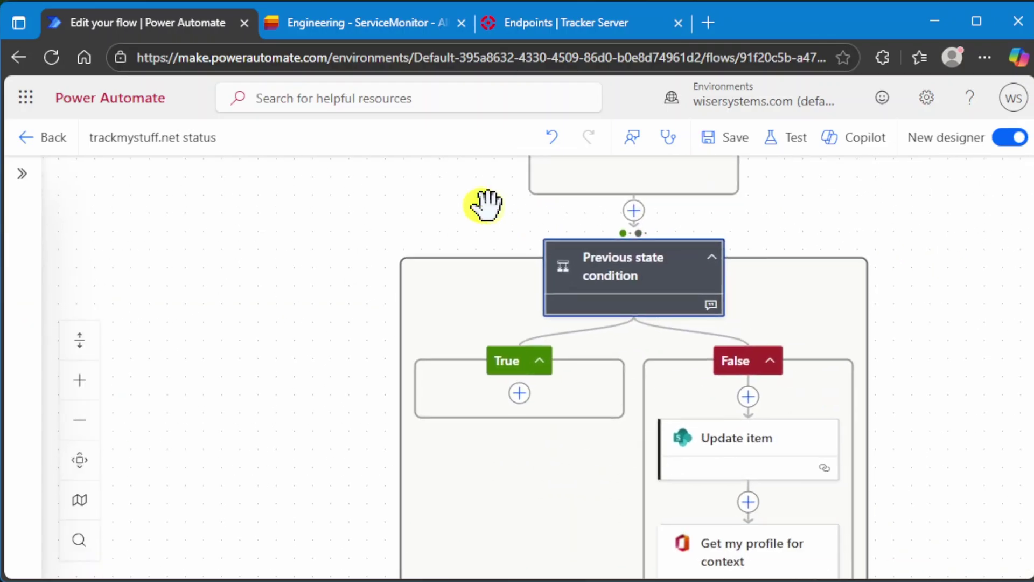
pyautogui.scroll(-1, 525, 278)
pyautogui.scroll(-3, 443, 237)
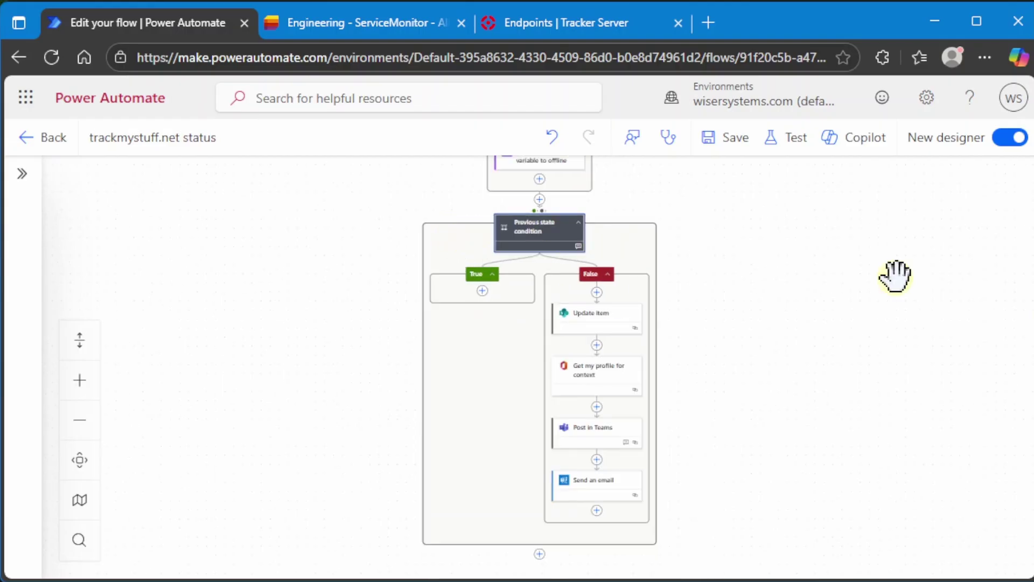
pyautogui.moveTo(850, 267); pyautogui.dragTo(873, 412)
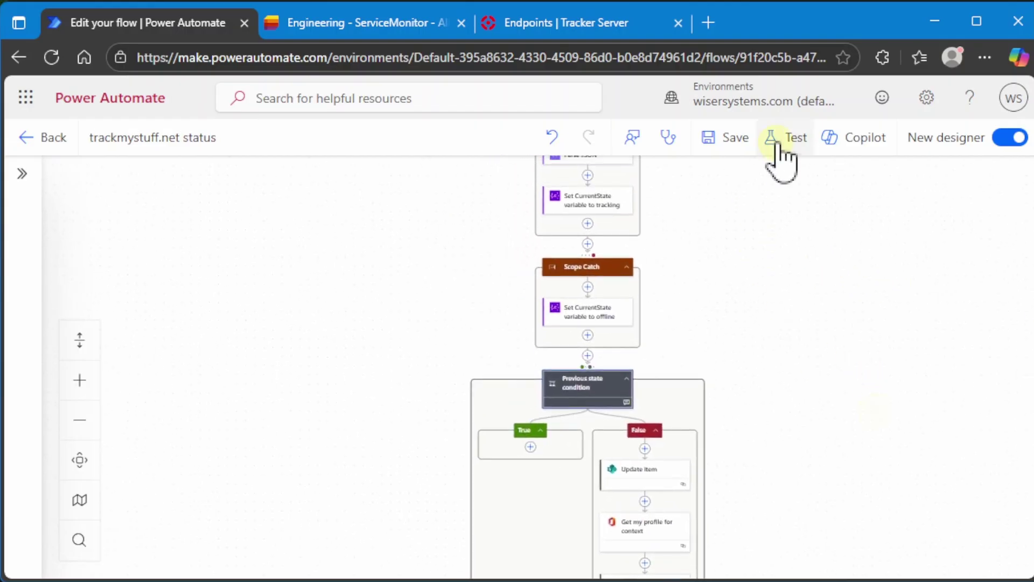
# Save the trackmystuff.net status flow and run a manual test of it
pyautogui.click(791, 144)
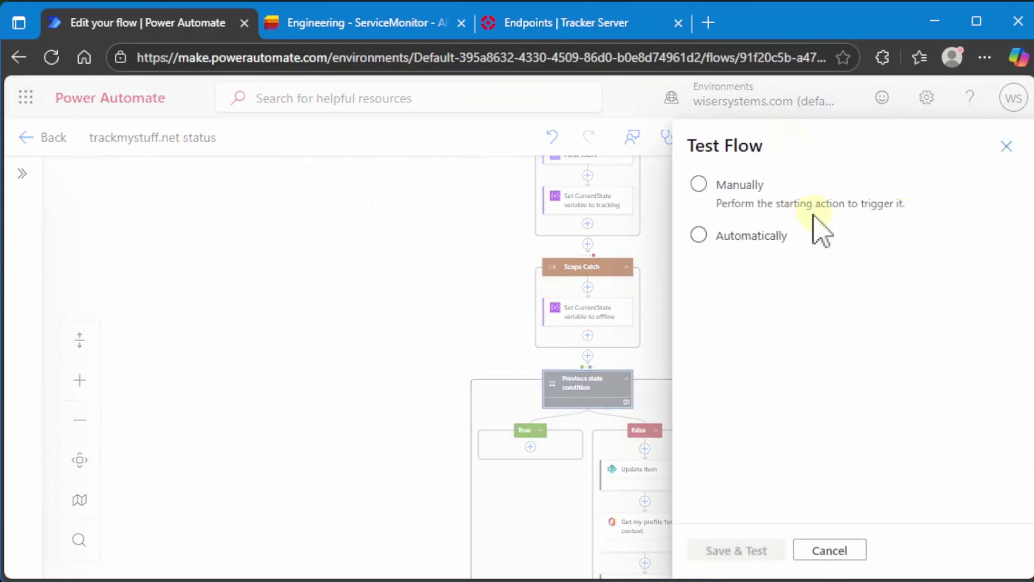
pyautogui.click(700, 186)
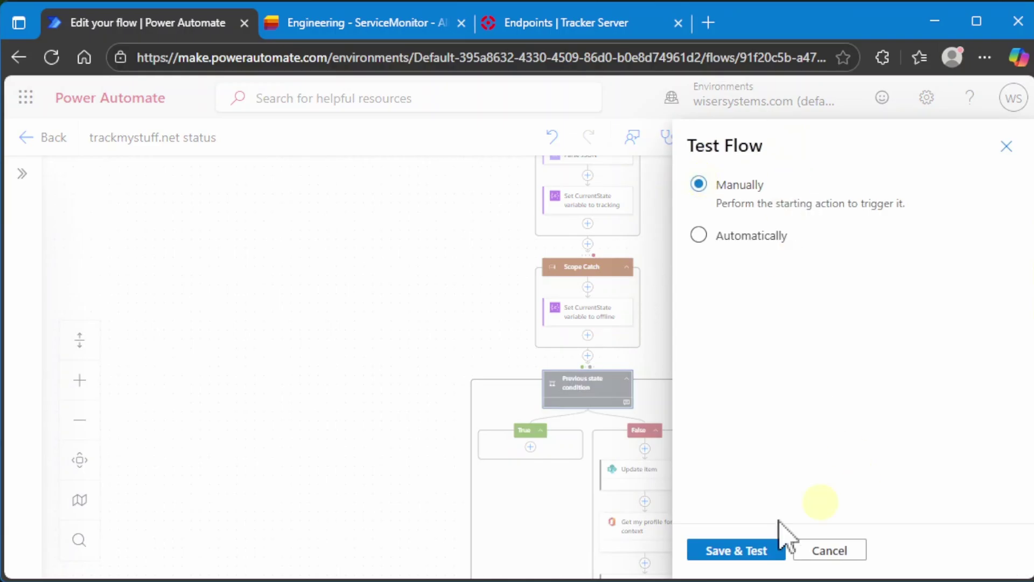
pyautogui.click(739, 552)
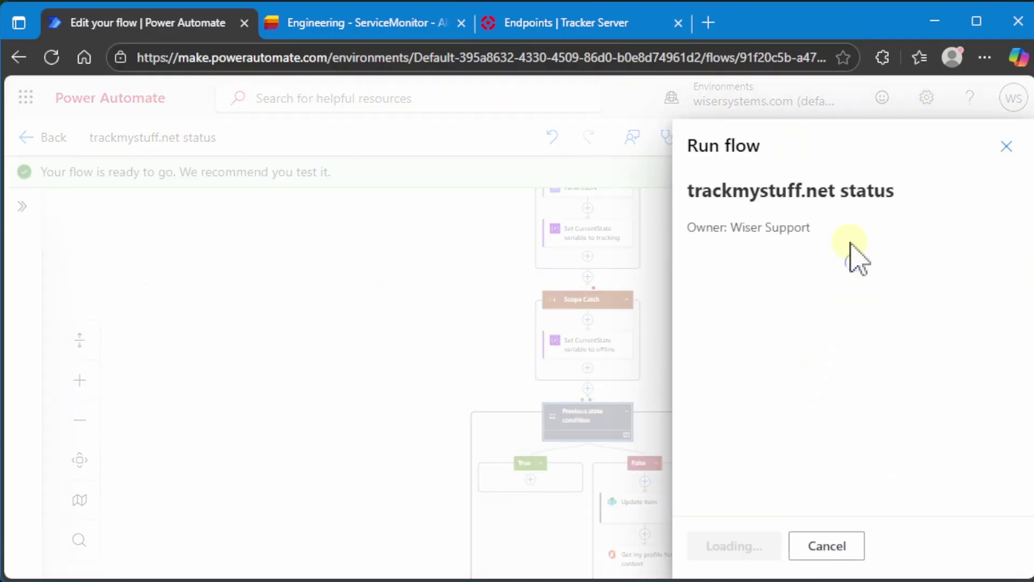
pyautogui.click(744, 552)
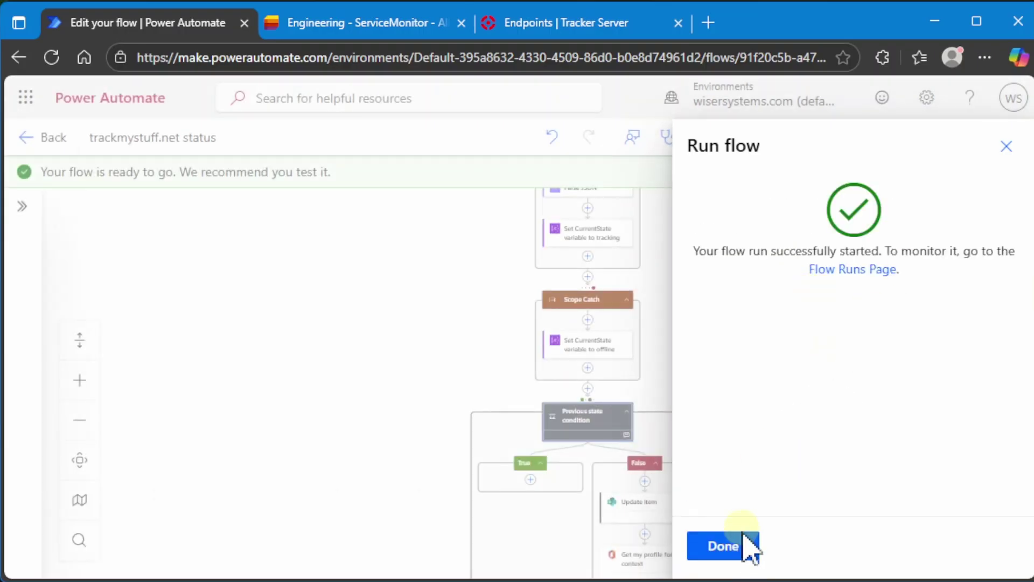
pyautogui.click(742, 549)
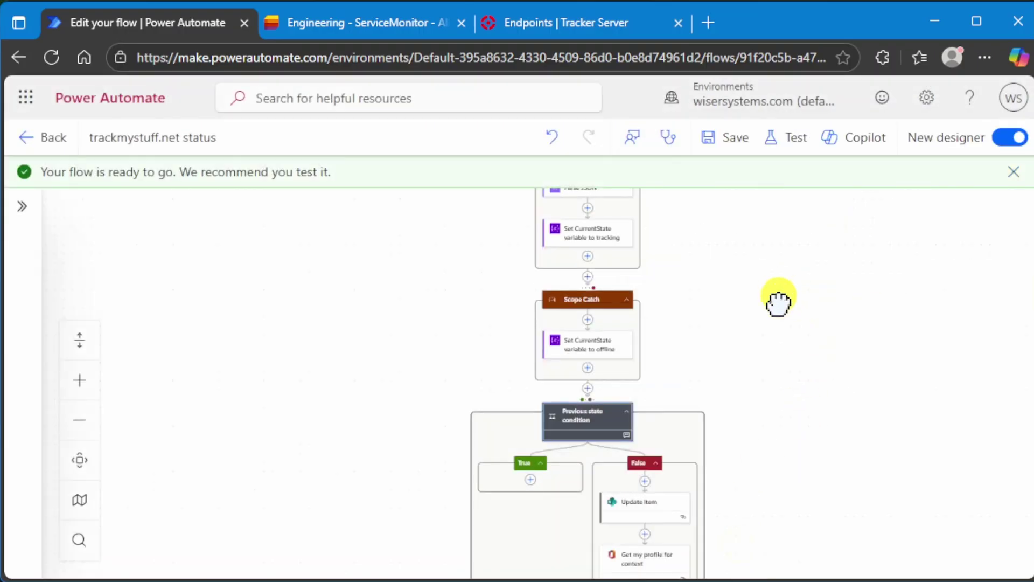
# Look over the flow run's action statuses from the 5 minute interval recurrence down through Scope Try
pyautogui.moveTo(777, 302); pyautogui.dragTo(767, 539)
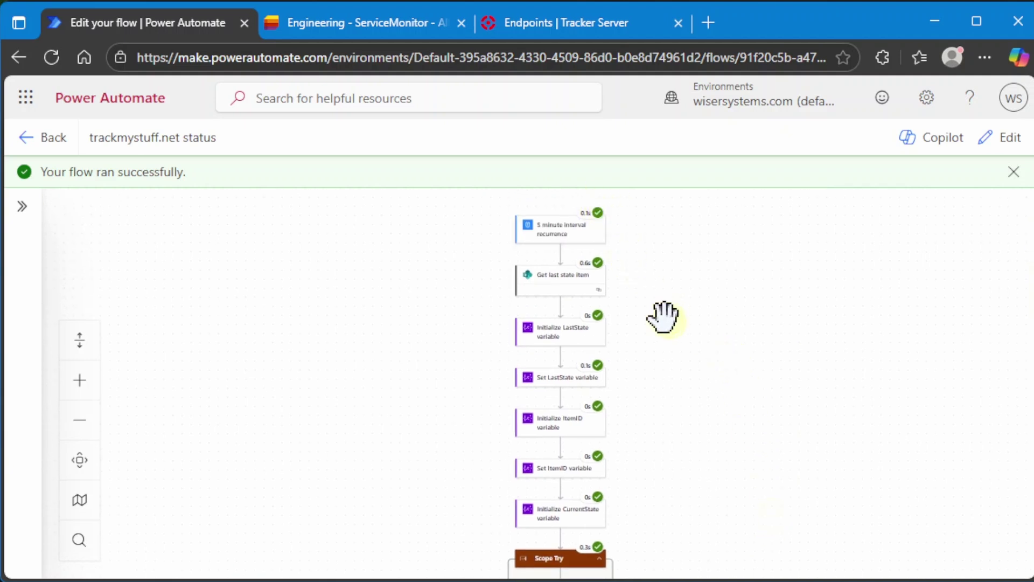
pyautogui.scroll(3, 625, 360)
pyautogui.keyDown('ctrl'); pyautogui.scroll(3, 614, 367); pyautogui.keyUp('ctrl')
pyautogui.keyDown('ctrl'); pyautogui.scroll(3, 609, 369); pyautogui.keyUp('ctrl')
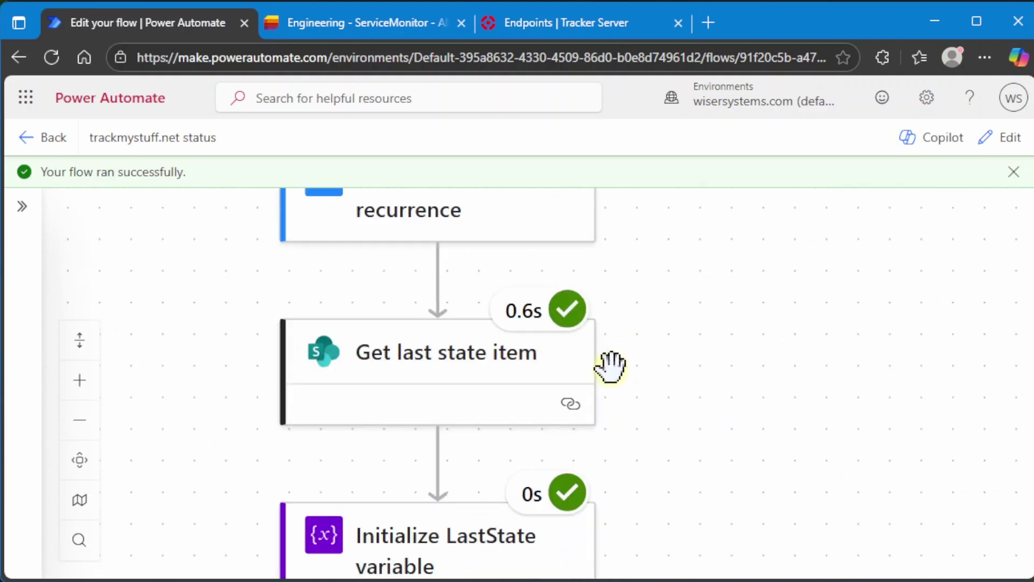
pyautogui.keyDown('ctrl'); pyautogui.scroll(-3, 646, 285); pyautogui.keyUp('ctrl')
pyautogui.moveTo(649, 280); pyautogui.dragTo(690, 302)
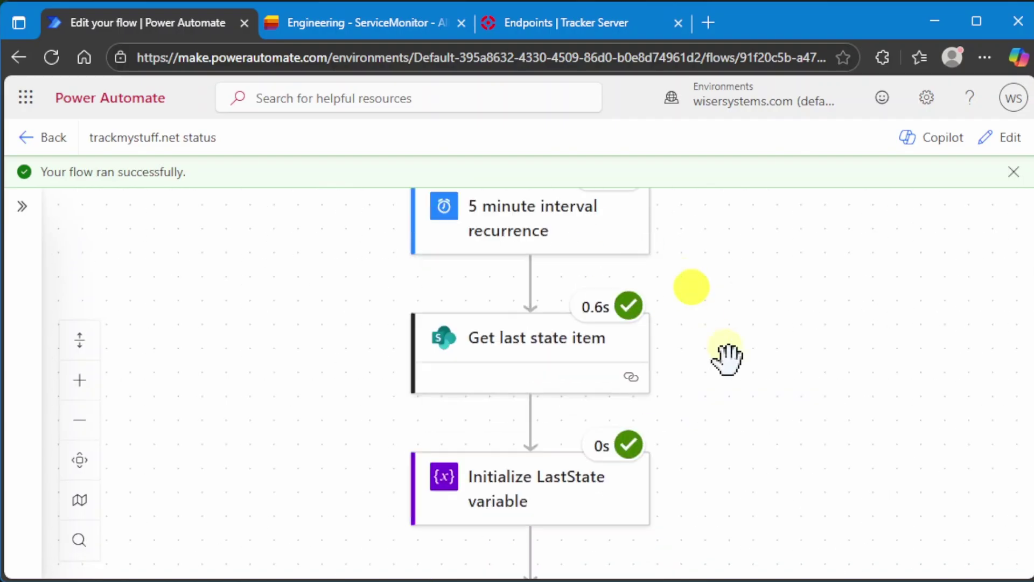
pyautogui.scroll(-10, 741, 449)
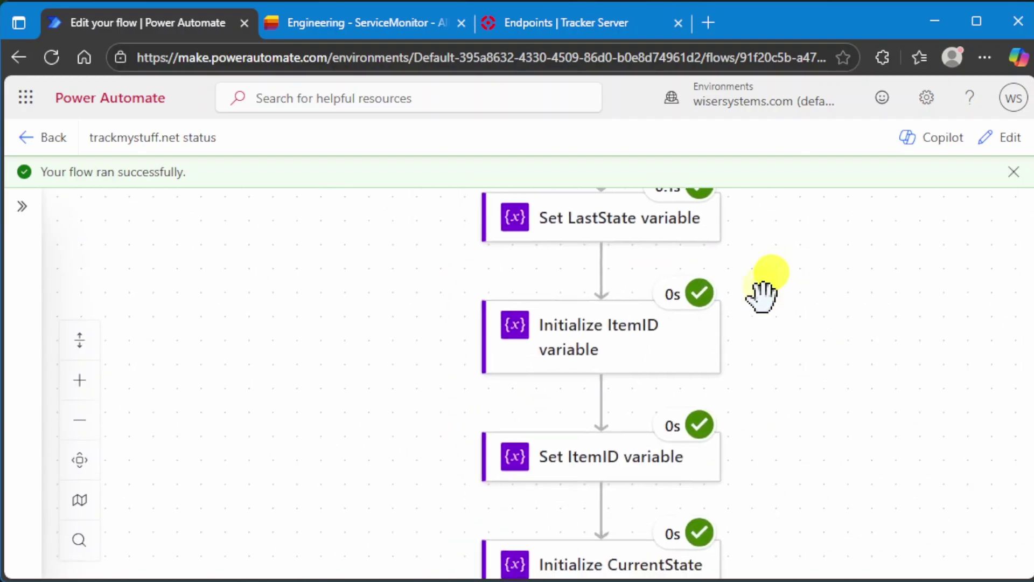
pyautogui.scroll(-5, 754, 325)
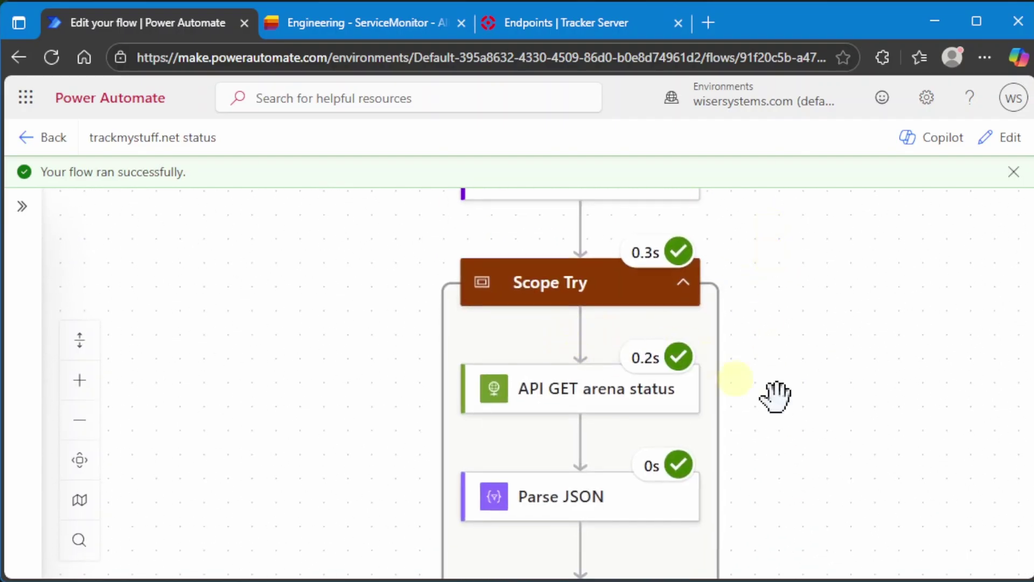
pyautogui.moveTo(821, 429); pyautogui.dragTo(867, 380)
# Open the Parse JSON action's run results and review its input content and schema
pyautogui.click(631, 448)
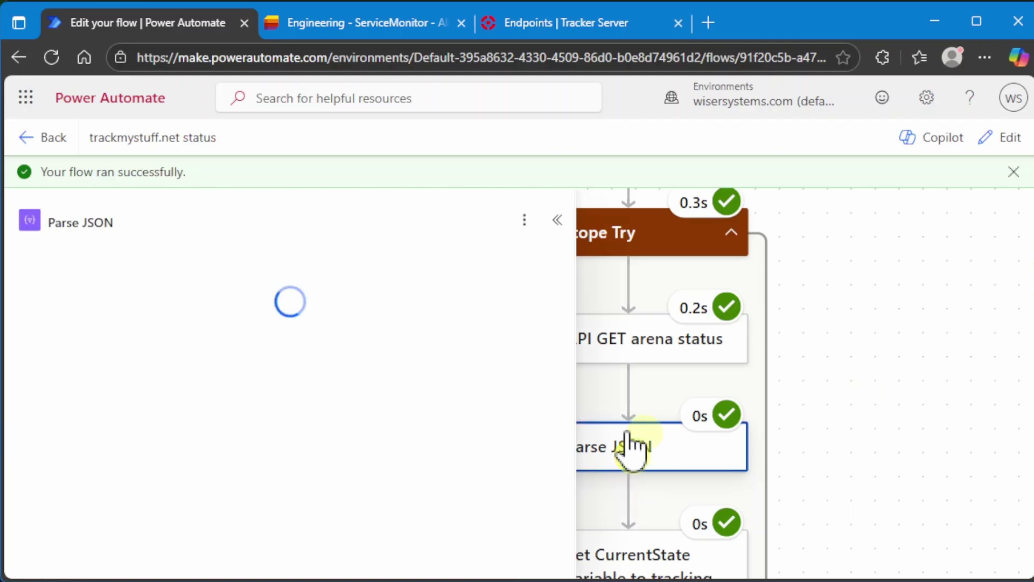
pyautogui.scroll(-3, 278, 331)
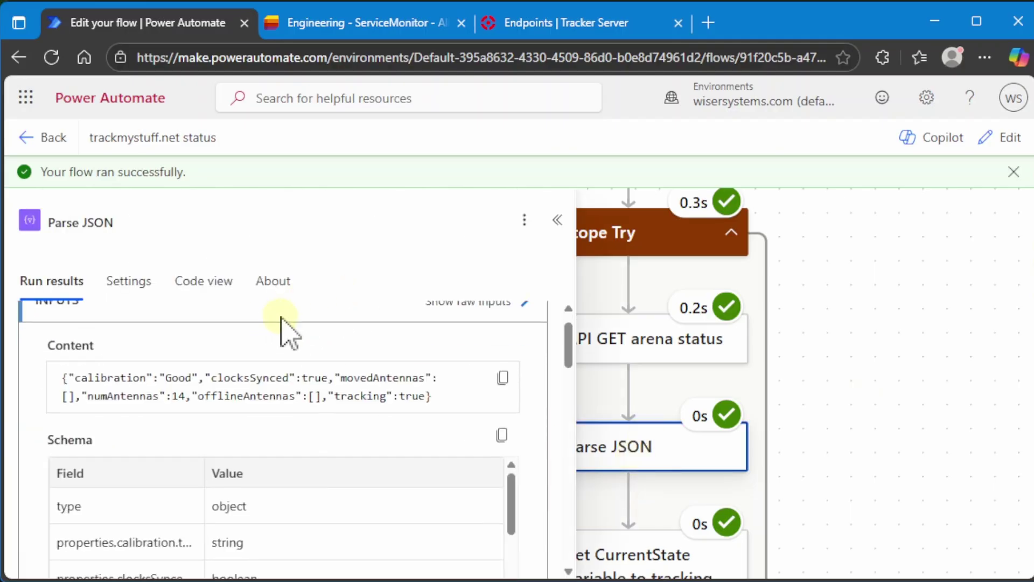
pyautogui.scroll(-1, 231, 353)
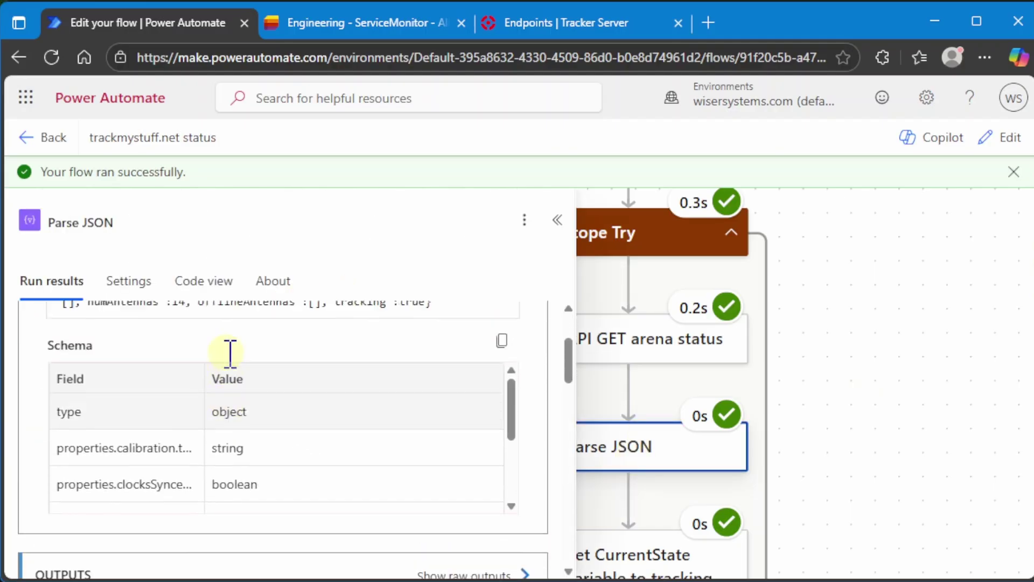
pyautogui.scroll(3, 98, 415)
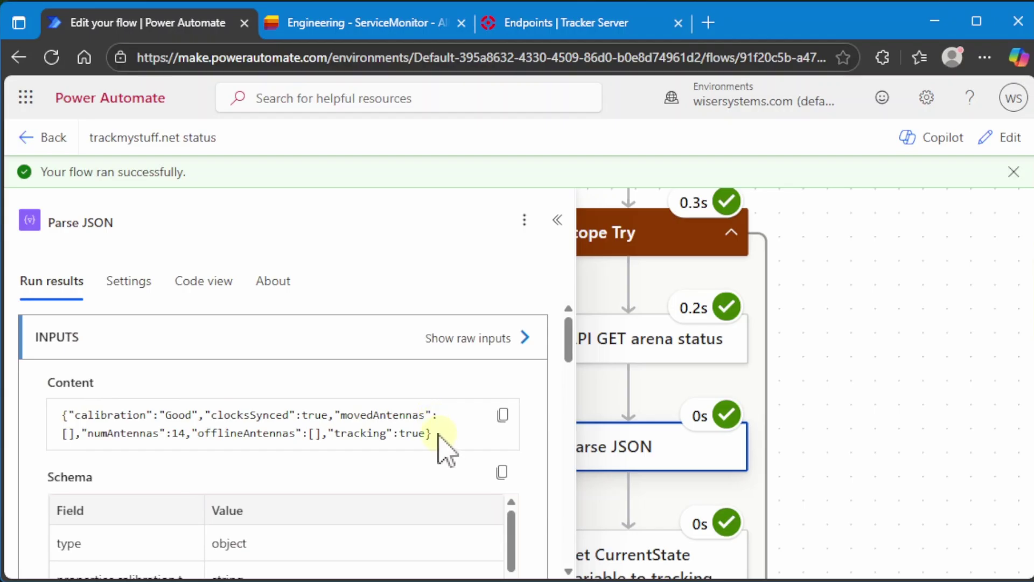
# Examine the Parse JSON output body fields, including calibration, clocksSynced, numAntennas and tracking
pyautogui.scroll(-10, 435, 428)
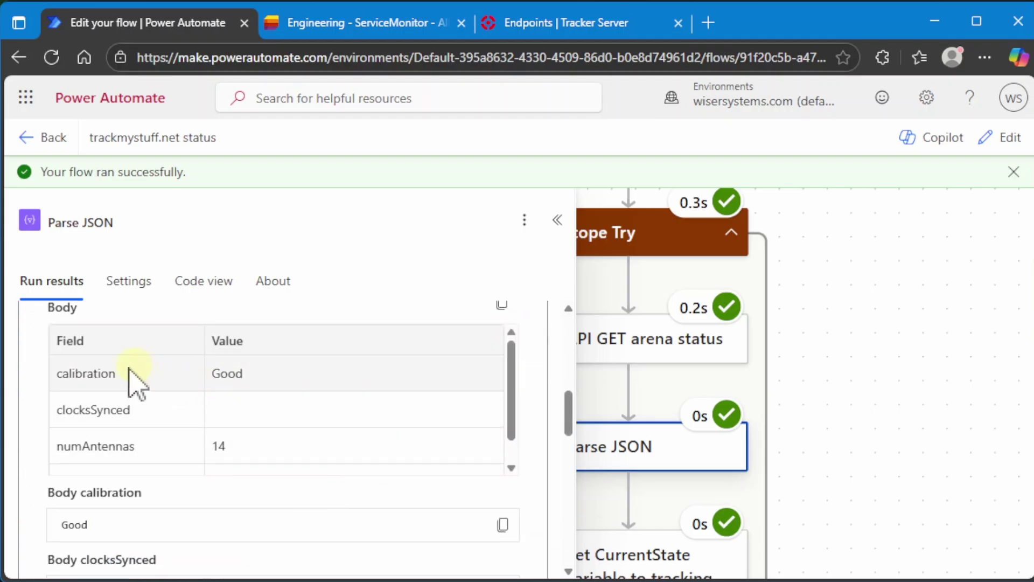
pyautogui.scroll(-1, 304, 391)
pyautogui.scroll(-3, 377, 387)
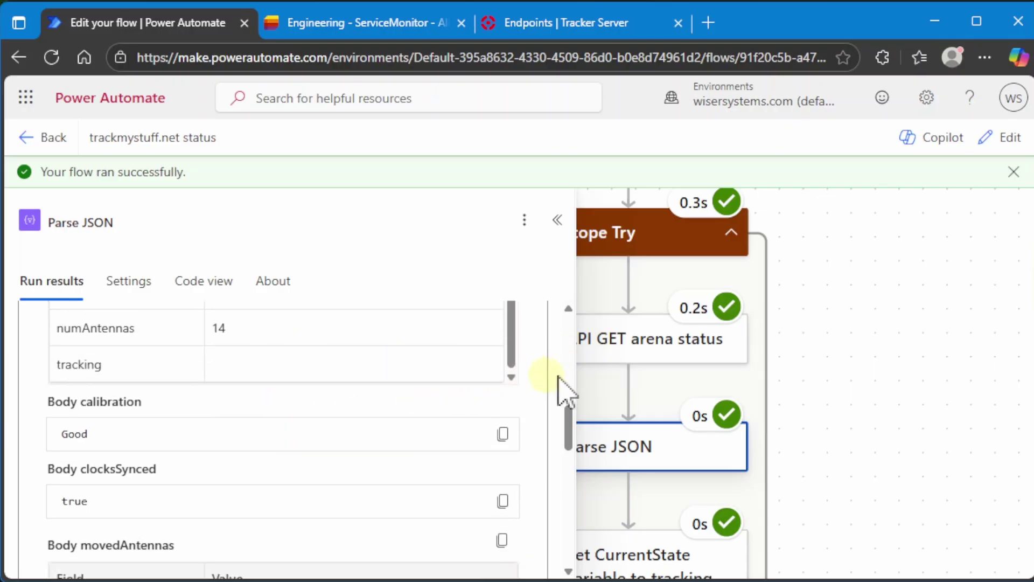
pyautogui.scroll(5, 550, 391)
pyautogui.scroll(-2, 369, 453)
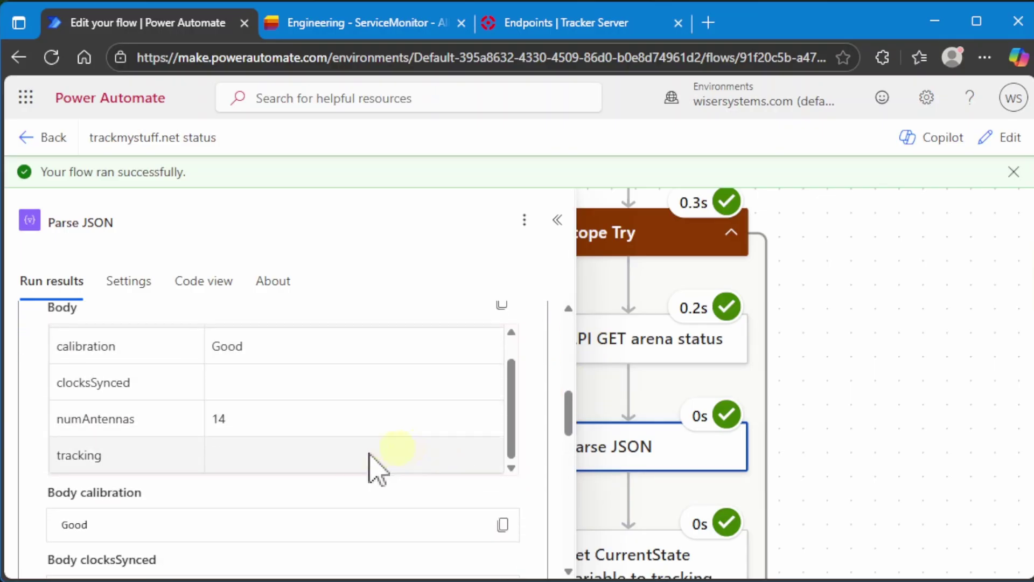
pyautogui.scroll(-4, 439, 451)
pyautogui.scroll(5, 457, 420)
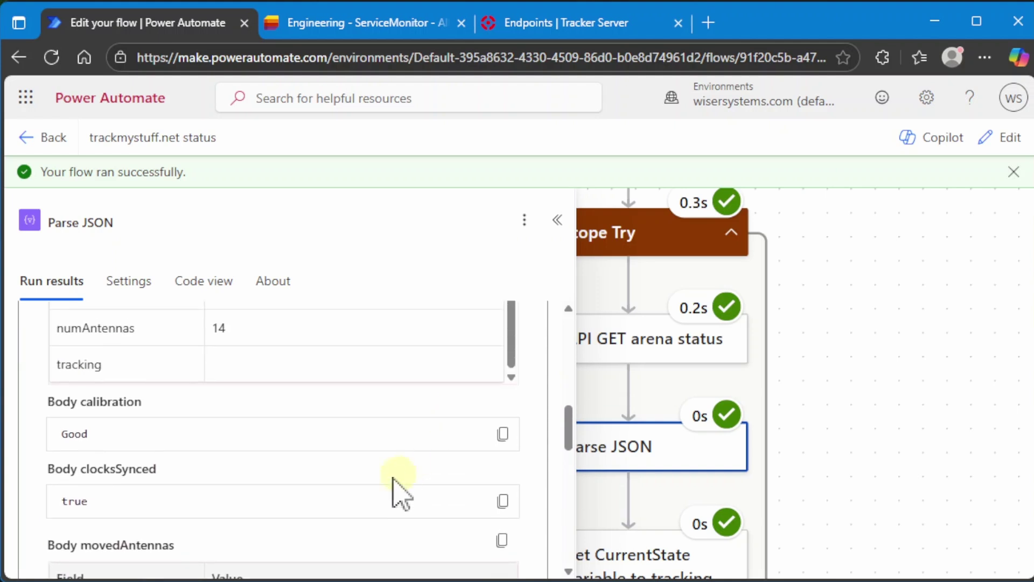
pyautogui.scroll(1, 339, 465)
pyautogui.scroll(-2, 339, 501)
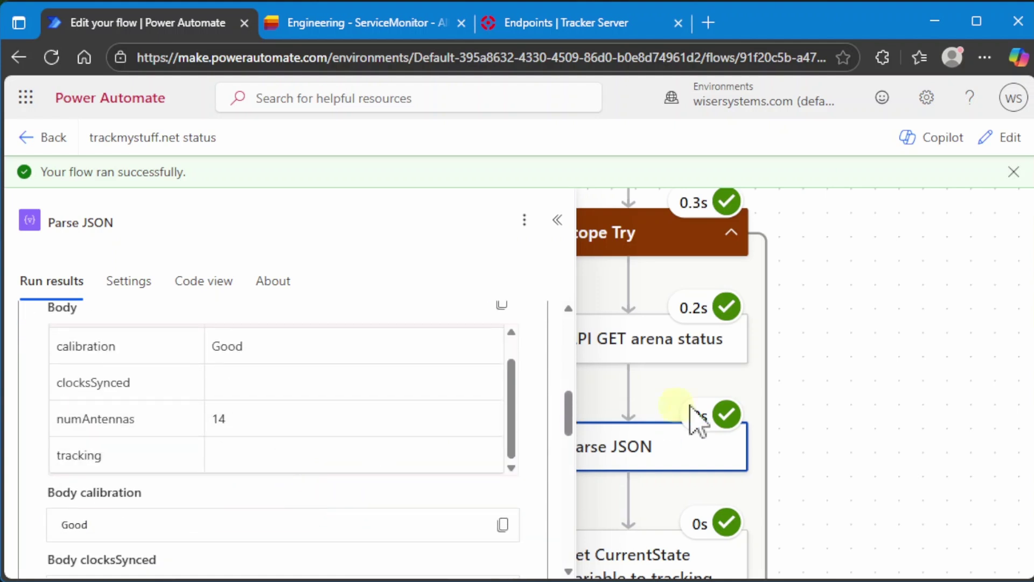
# Close the Parse JSON details and look over the run statuses of Scope Catch, the Previous state condition and the whole flow
pyautogui.click(830, 428)
pyautogui.scroll(-5, 858, 383)
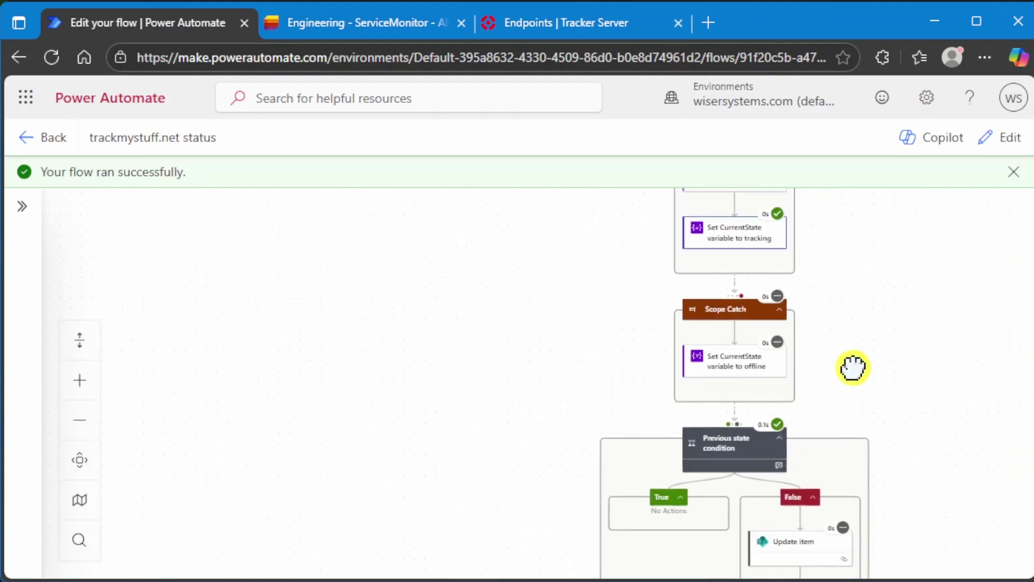
pyautogui.moveTo(852, 359); pyautogui.dragTo(845, 322)
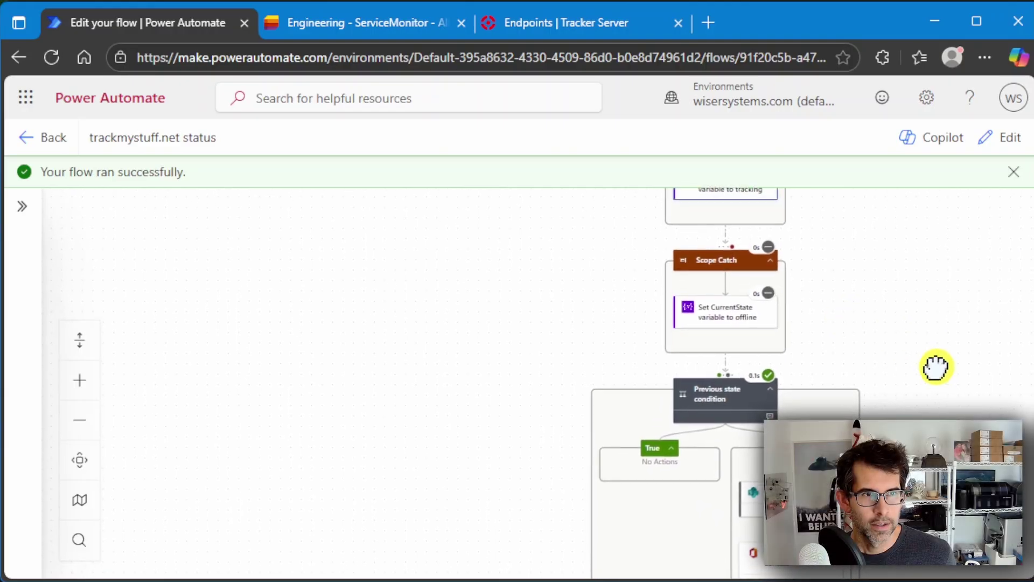
pyautogui.moveTo(934, 365); pyautogui.dragTo(921, 353)
pyautogui.scroll(-3, 911, 345)
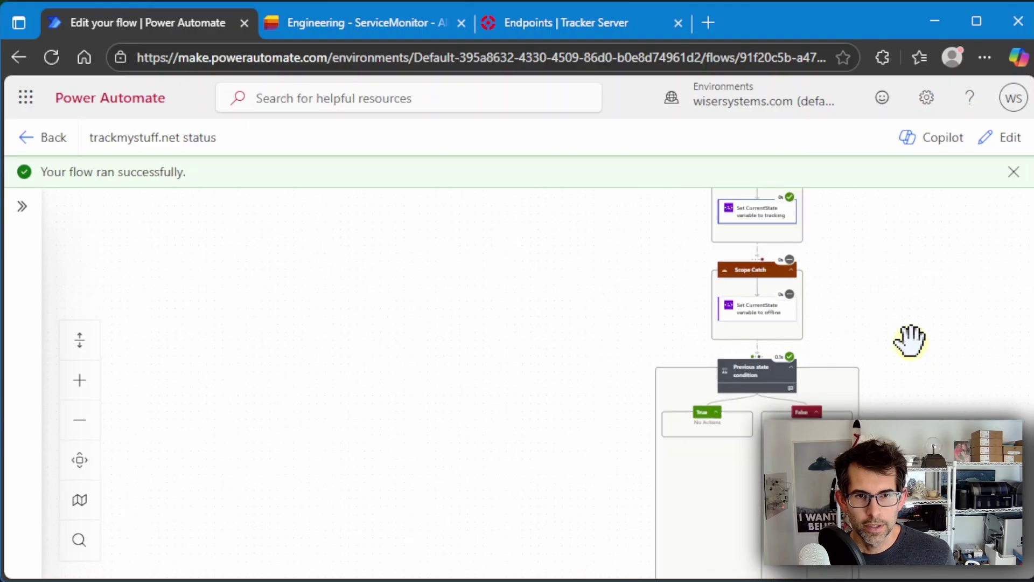
pyautogui.scroll(-5, 918, 332)
pyautogui.moveTo(930, 318); pyautogui.dragTo(740, 383)
pyautogui.scroll(2, 717, 382)
pyautogui.scroll(1, 716, 378)
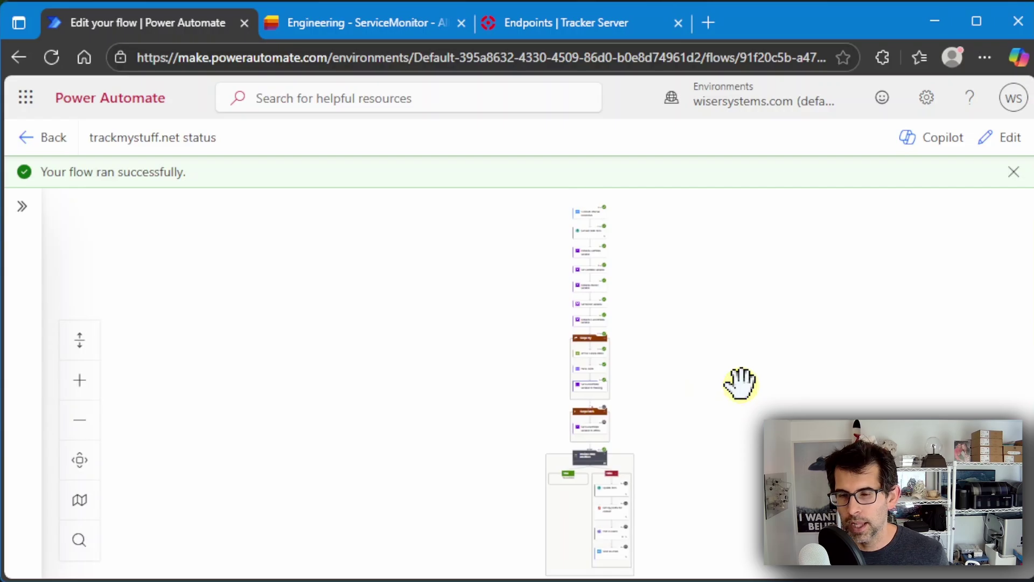
pyautogui.click(35, 209)
pyautogui.click(560, 220)
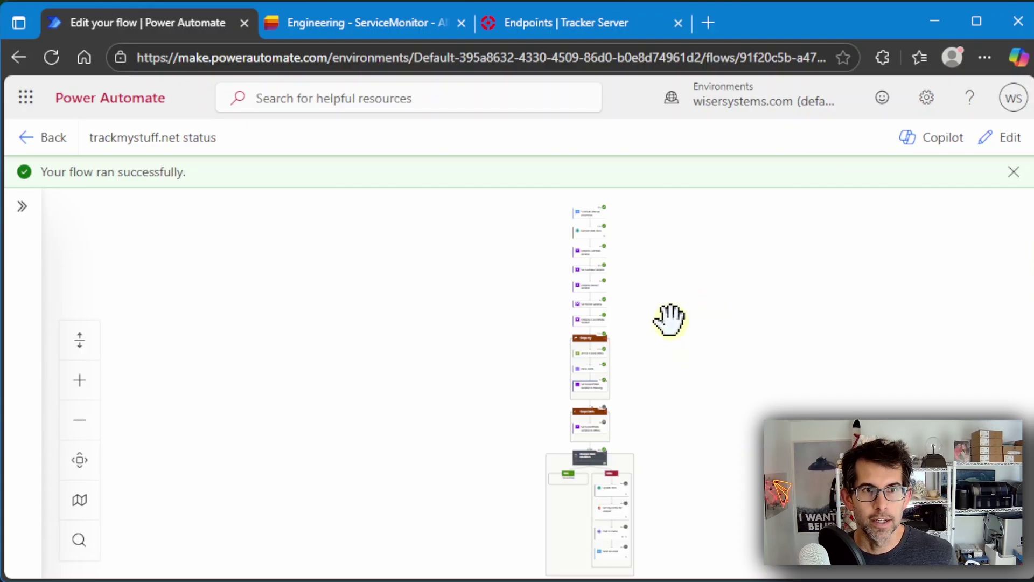
# Switch to the Tracker Server Endpoints documentation, reduce the page zoom and open the Tag Properties section
pyautogui.click(539, 27)
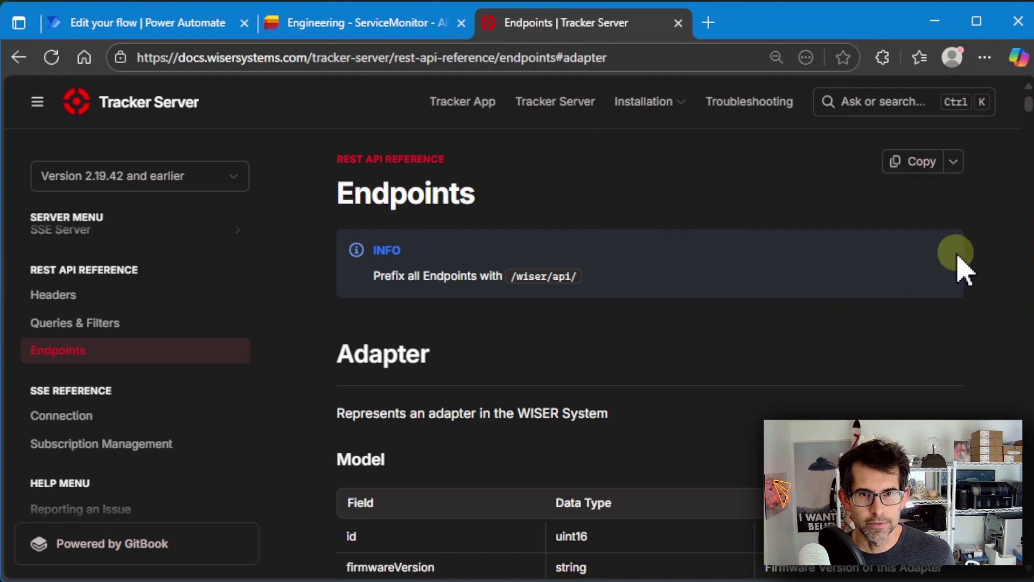
pyautogui.hotkey('ctrl', '-')
pyautogui.hotkey('ctrl', '-')
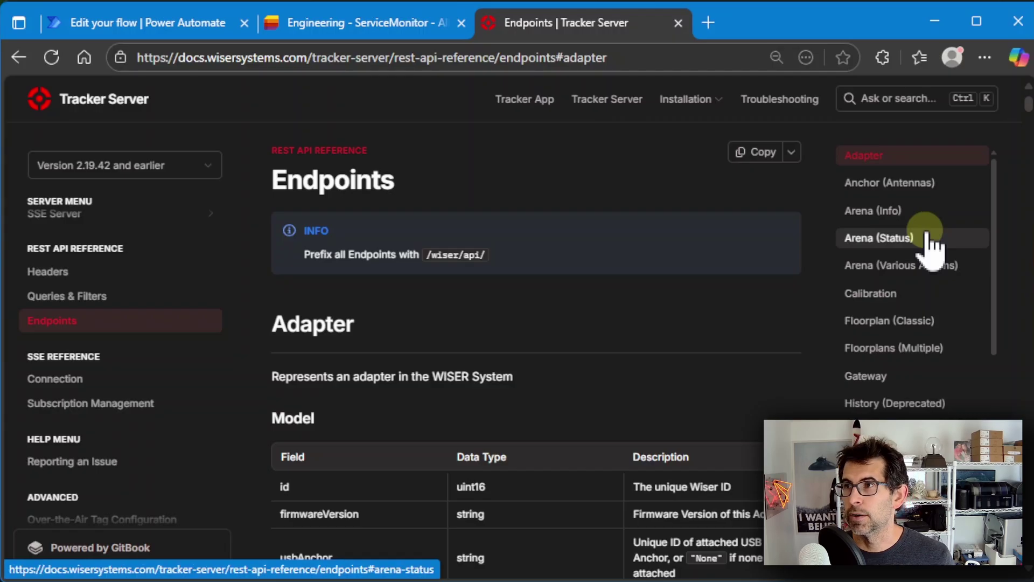
pyautogui.scroll(-6, 937, 248)
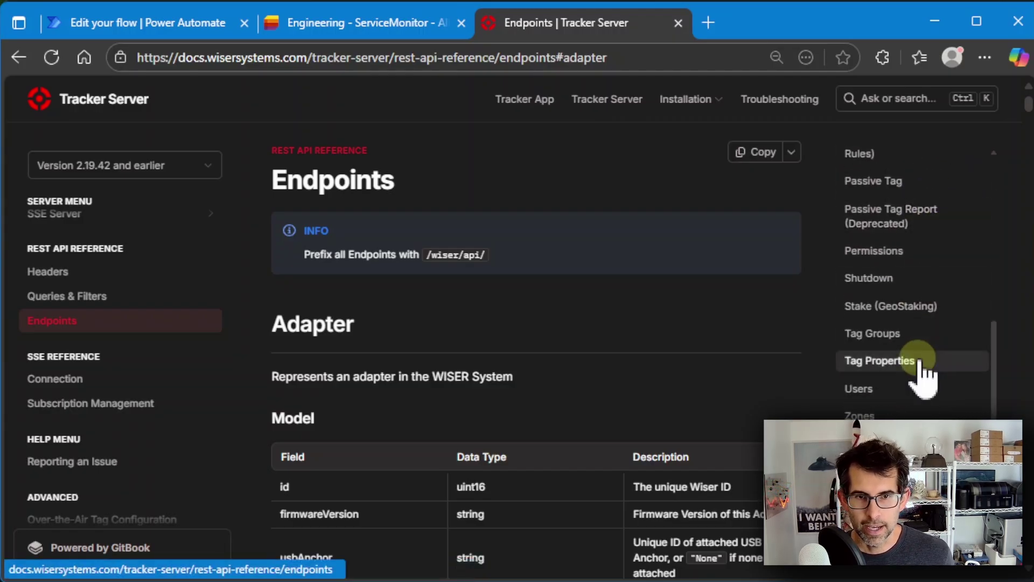
pyautogui.click(918, 358)
# Review the Tag Properties model and its GET, POST and DELETE endpoint descriptions
pyautogui.scroll(-3, 533, 253)
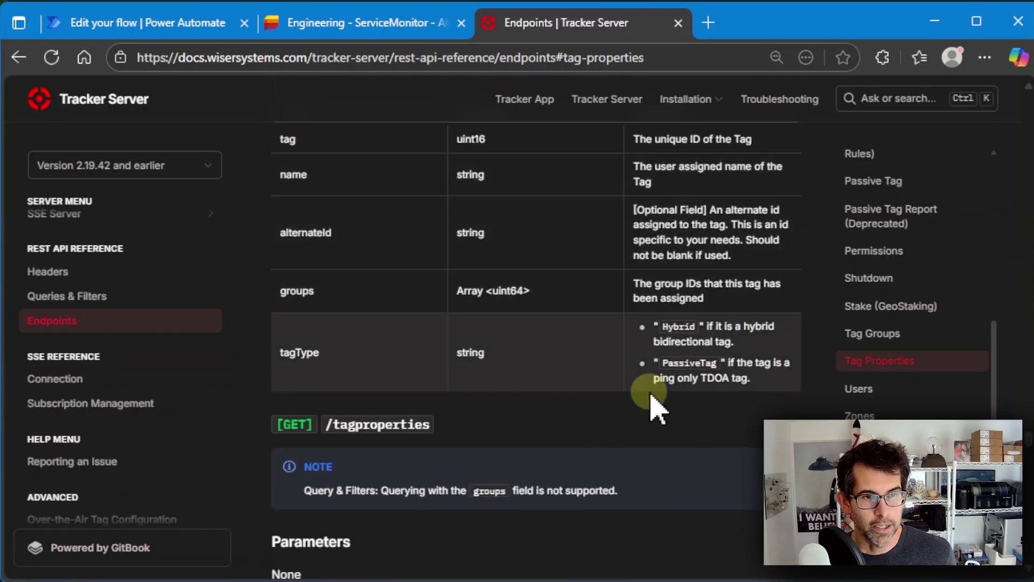
pyautogui.scroll(-9, 651, 405)
pyautogui.scroll(-12, 599, 397)
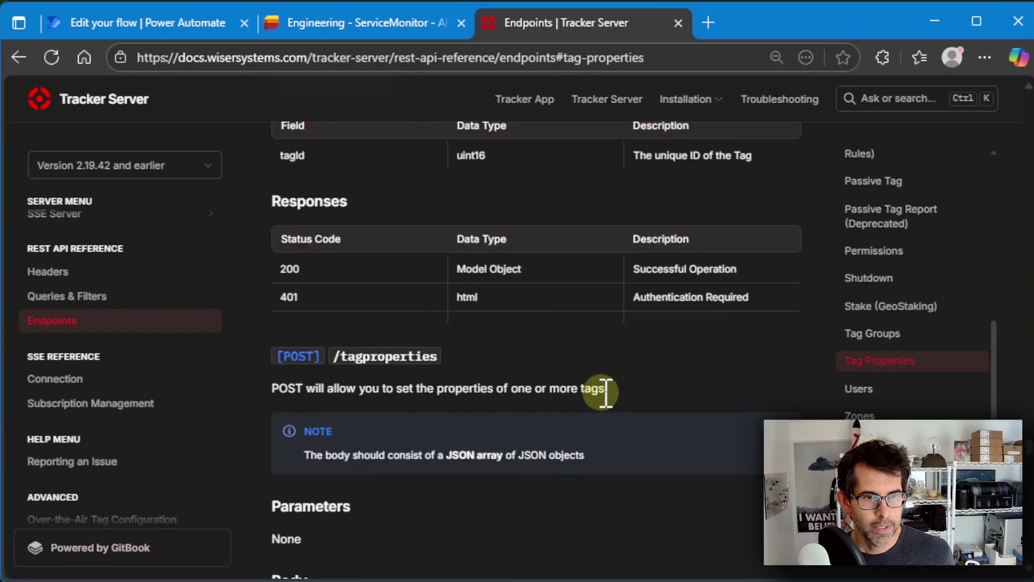
pyautogui.scroll(-10, 609, 398)
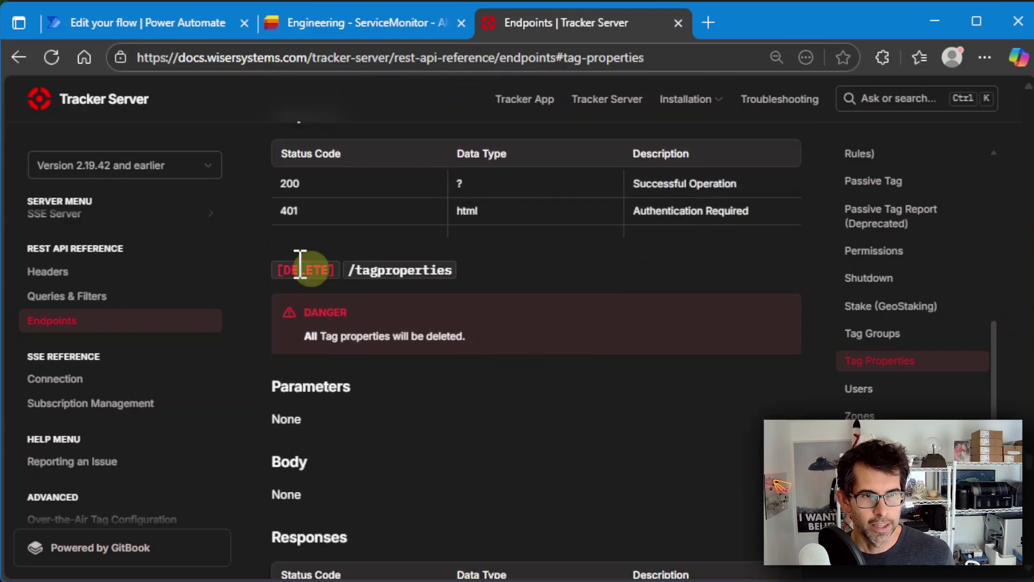
pyautogui.scroll(-3, 431, 302)
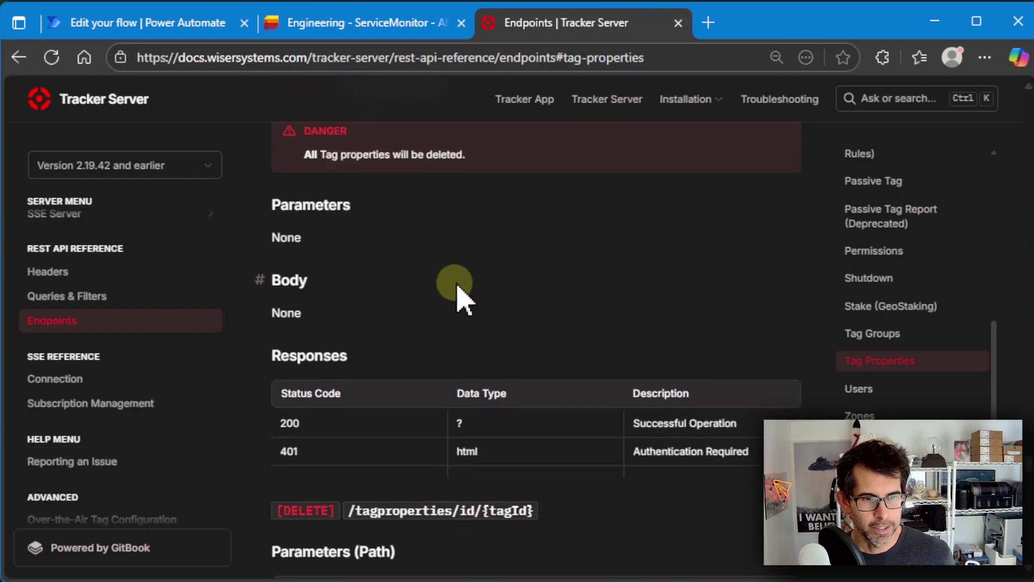
pyautogui.scroll(-5, 462, 291)
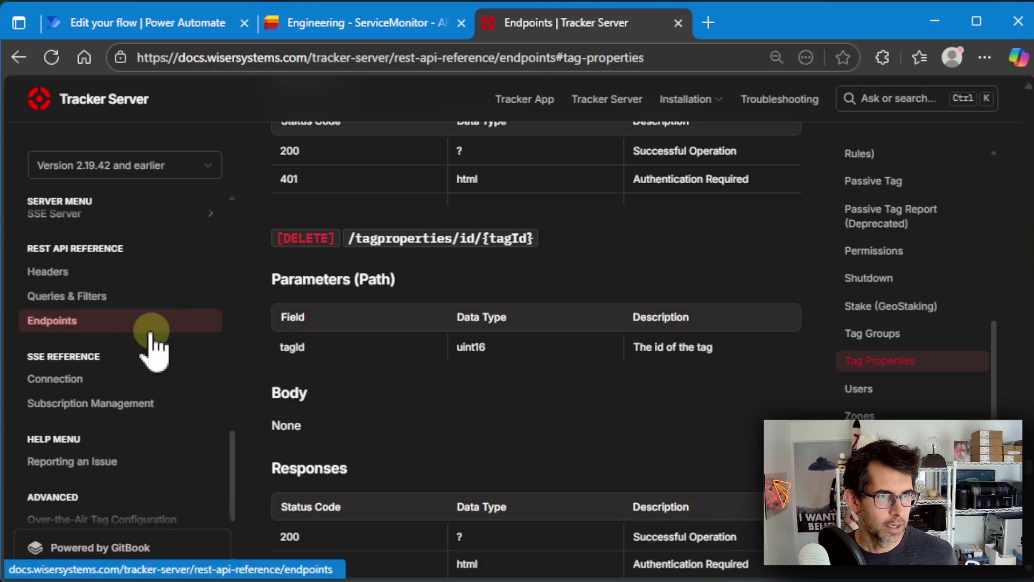
# Open the Queries & Filters reference and read the Field Promotion examples for single, multiple and nested fields
pyautogui.click(58, 297)
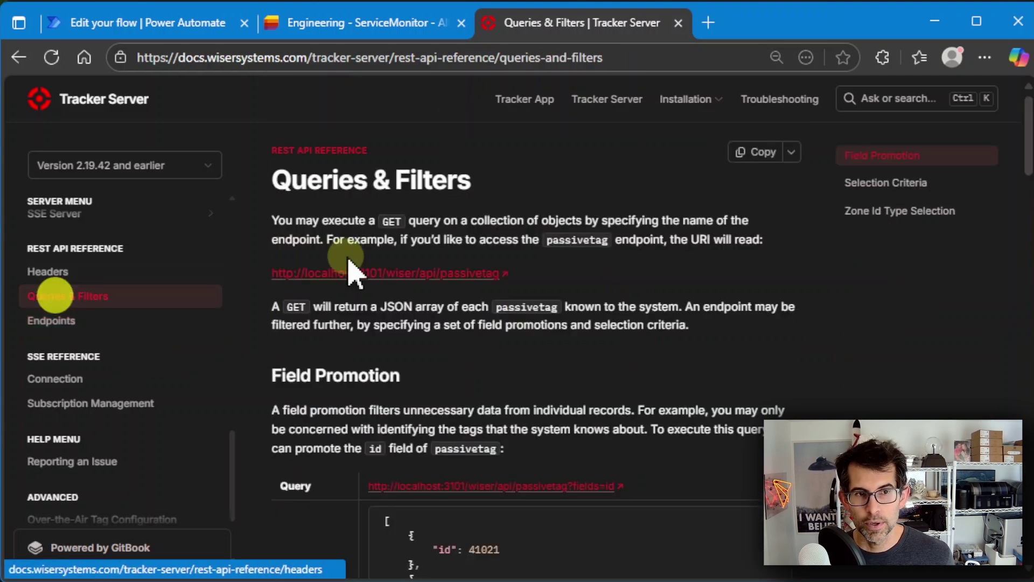
pyautogui.scroll(-8, 654, 301)
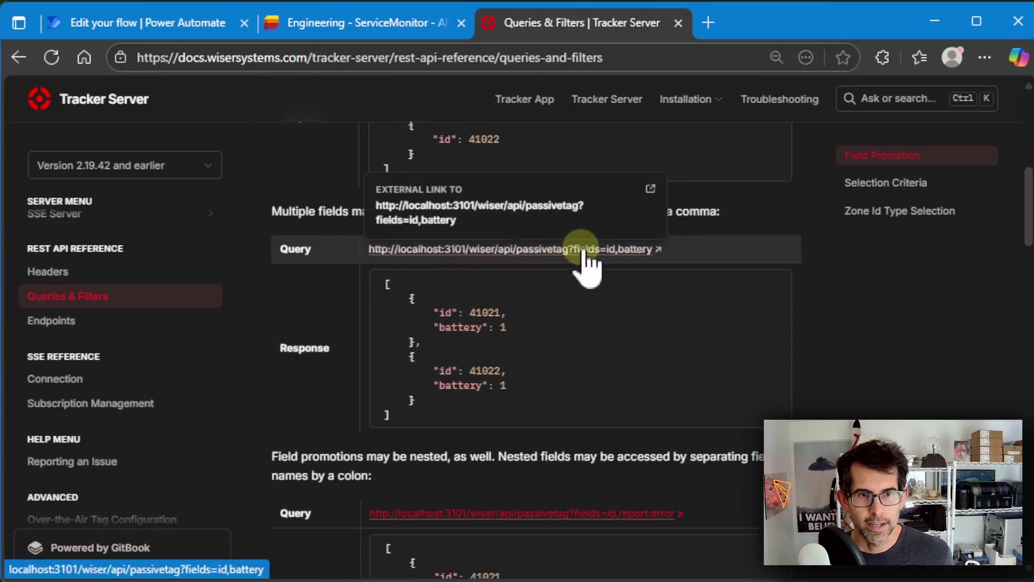
pyautogui.scroll(-10, 616, 272)
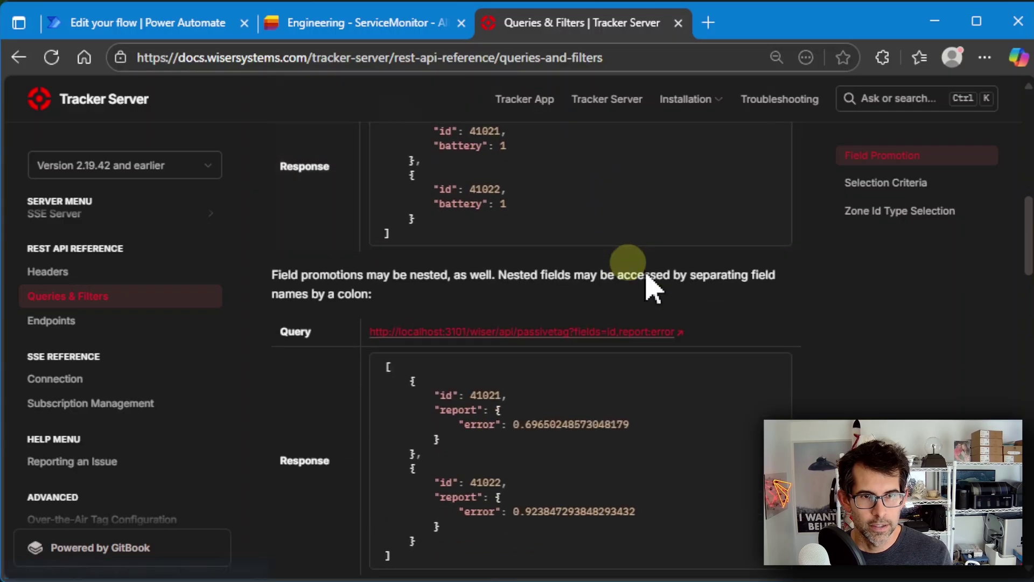
pyautogui.scroll(-4, 754, 312)
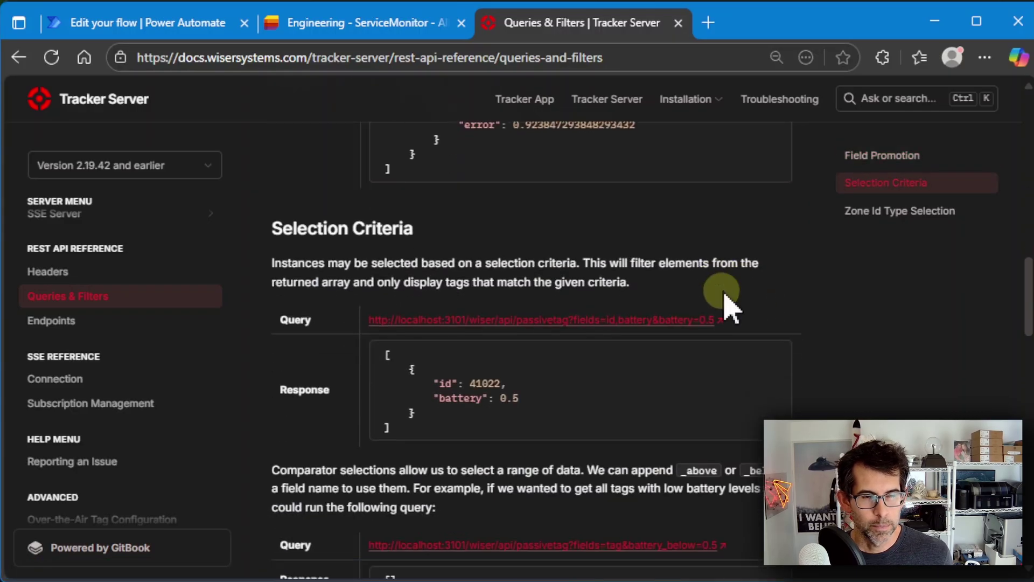
# Examine the Selection Criteria examples, including the battery filter, the _above and _below comparators and the nested location geofence query
pyautogui.scroll(2, 608, 310)
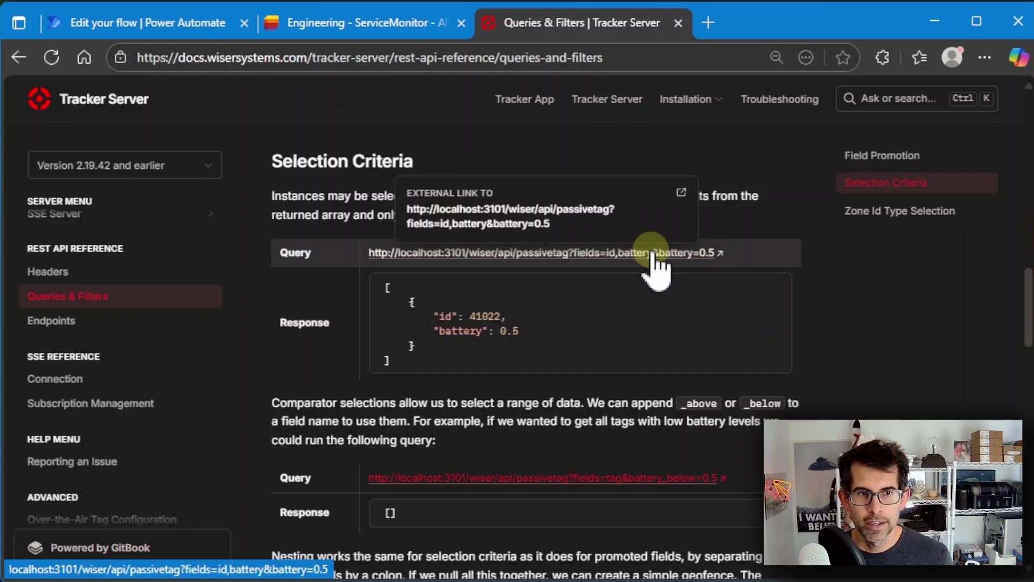
pyautogui.scroll(-1, 813, 213)
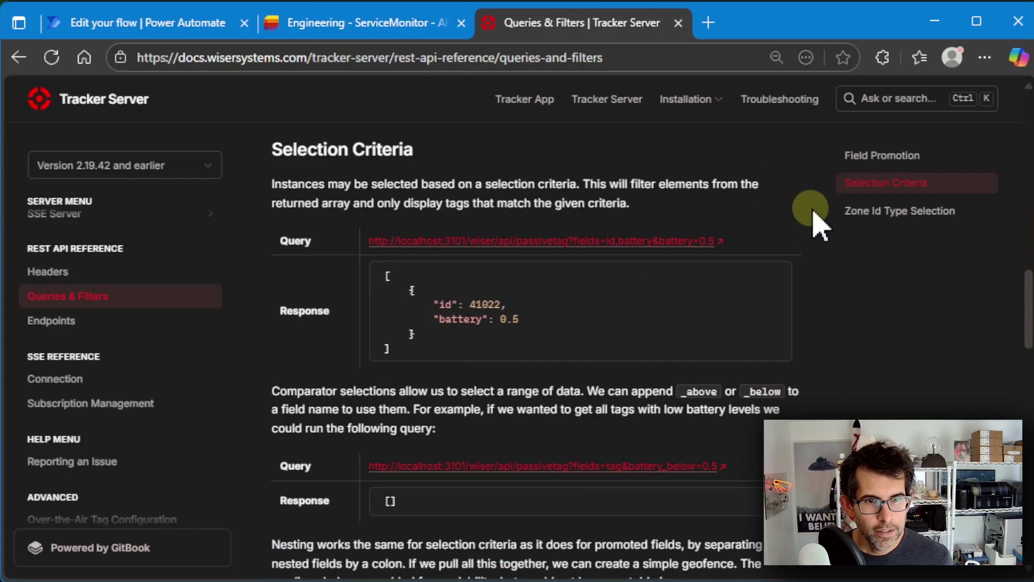
pyautogui.scroll(-3, 813, 216)
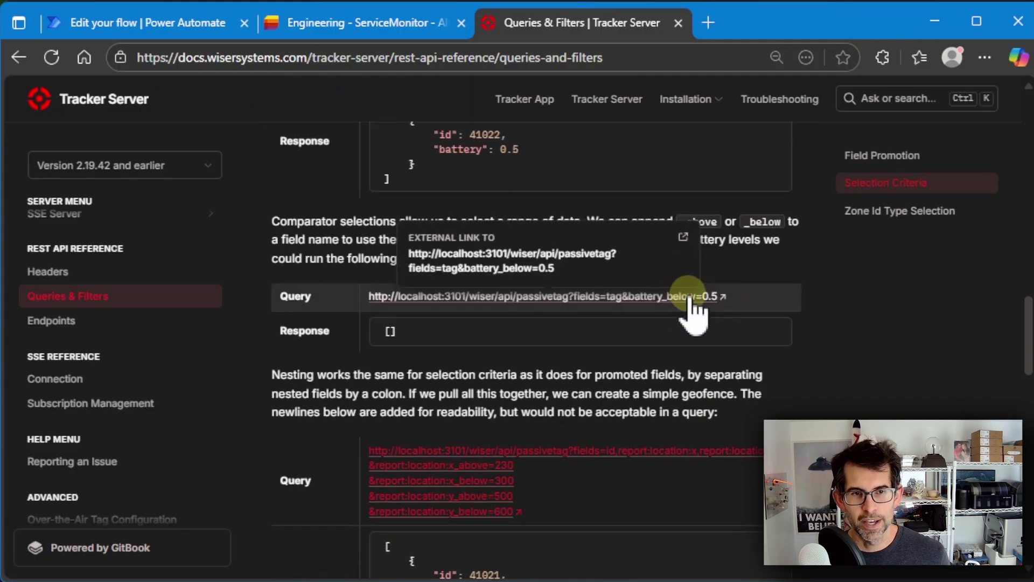
pyautogui.scroll(-3, 805, 312)
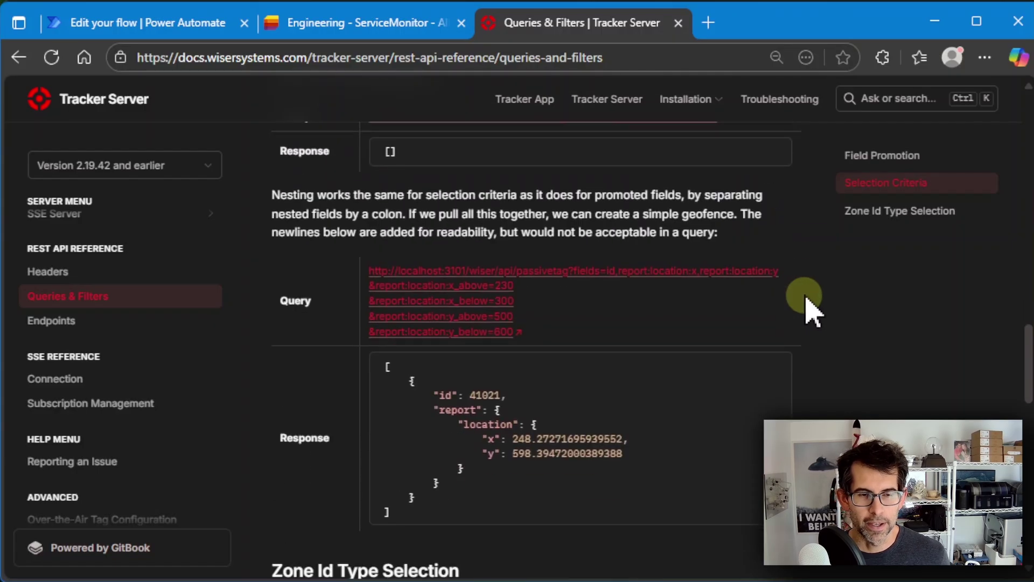
pyautogui.scroll(-5, 810, 311)
pyautogui.scroll(3, 810, 299)
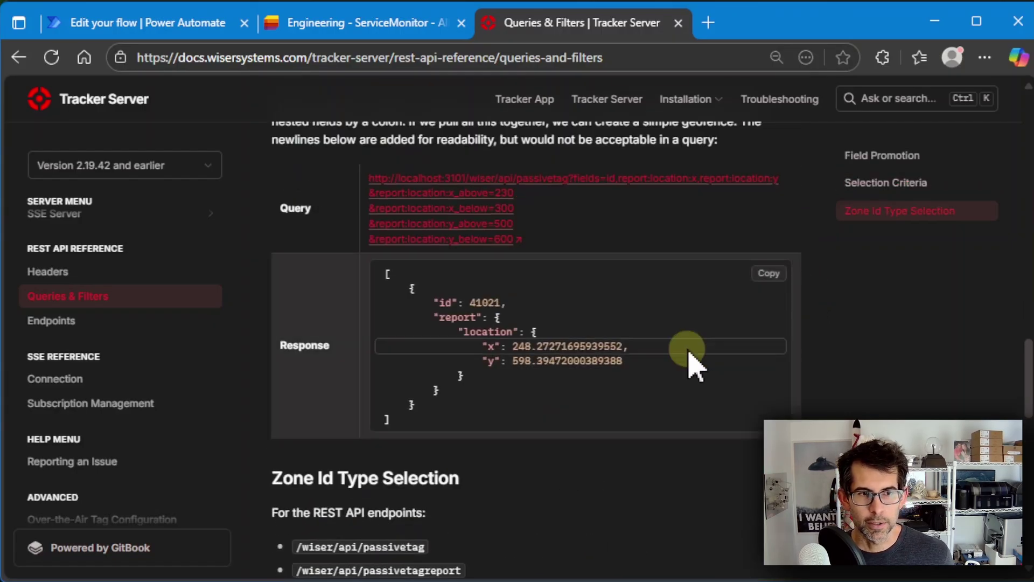
pyautogui.scroll(-3, 695, 362)
pyautogui.scroll(5, 668, 347)
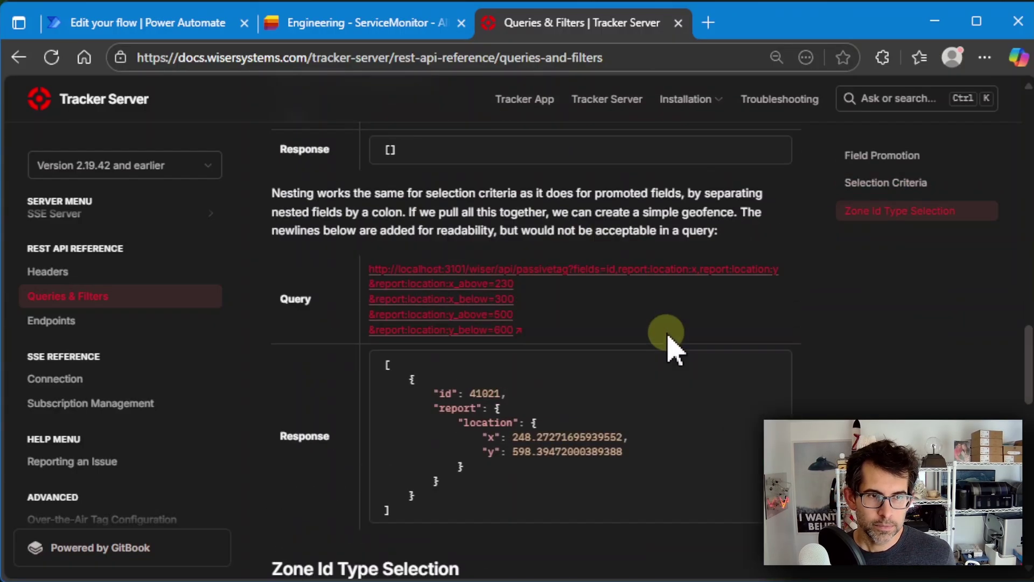